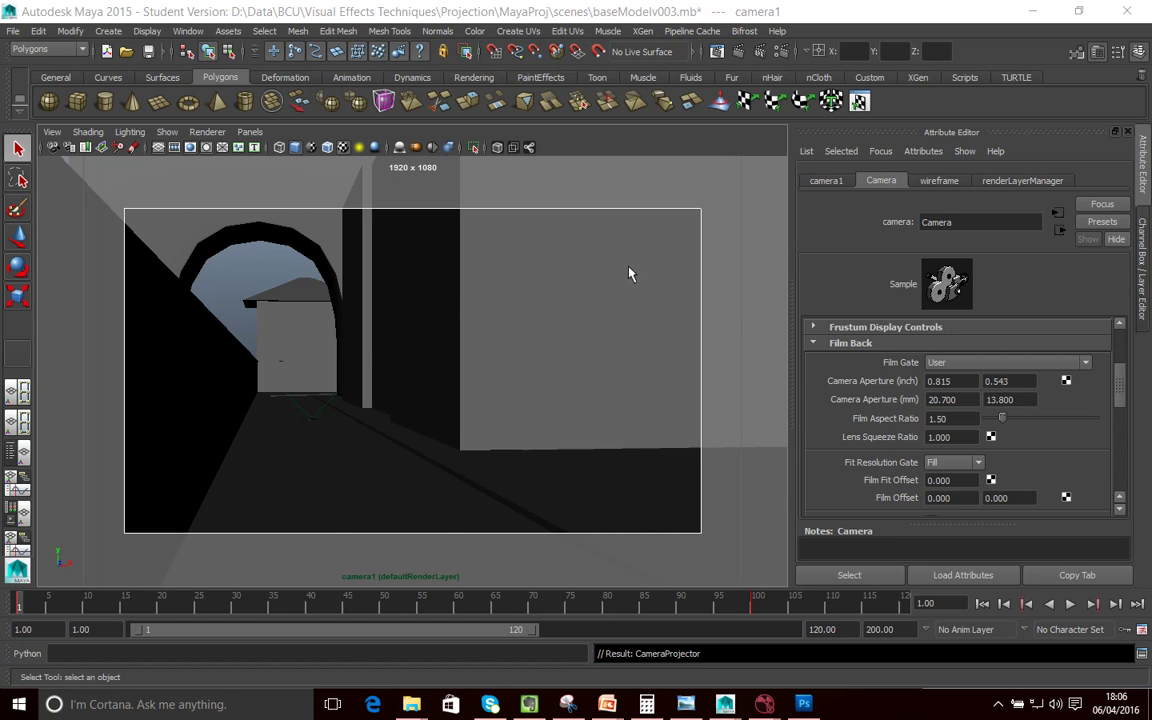
- Select the side wall cube, the ground plane and the archway mesh in turn to inspect the scene geometry
left_click(498, 367)
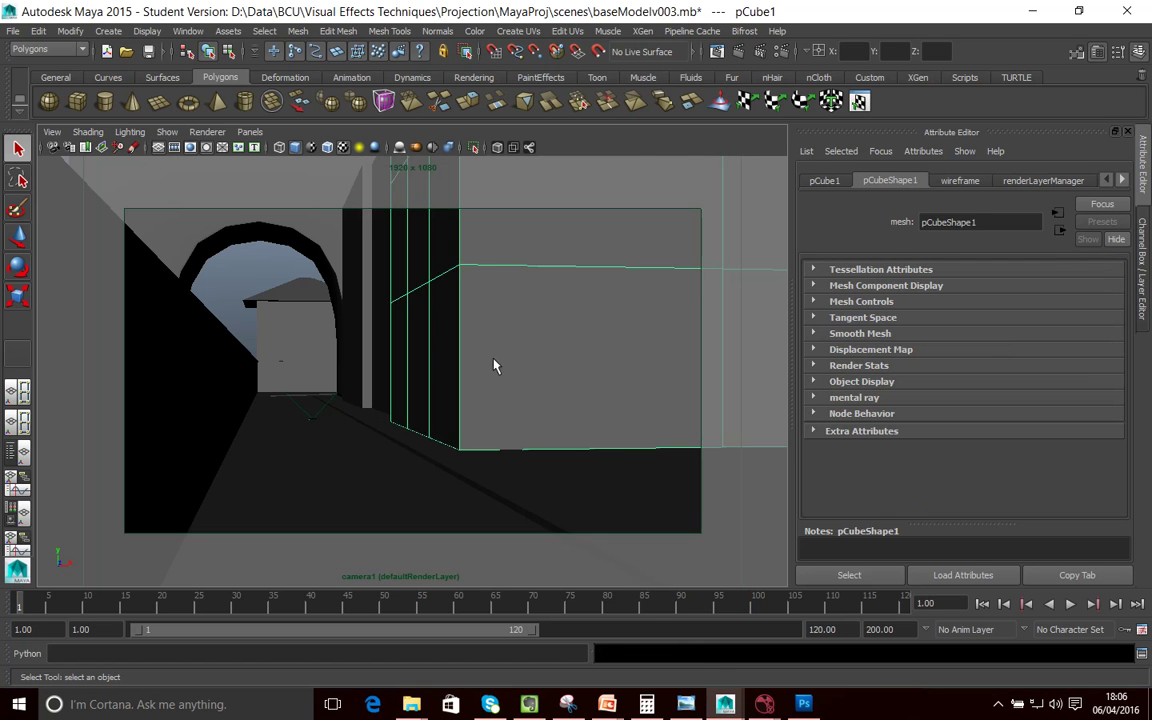
left_click(534, 490)
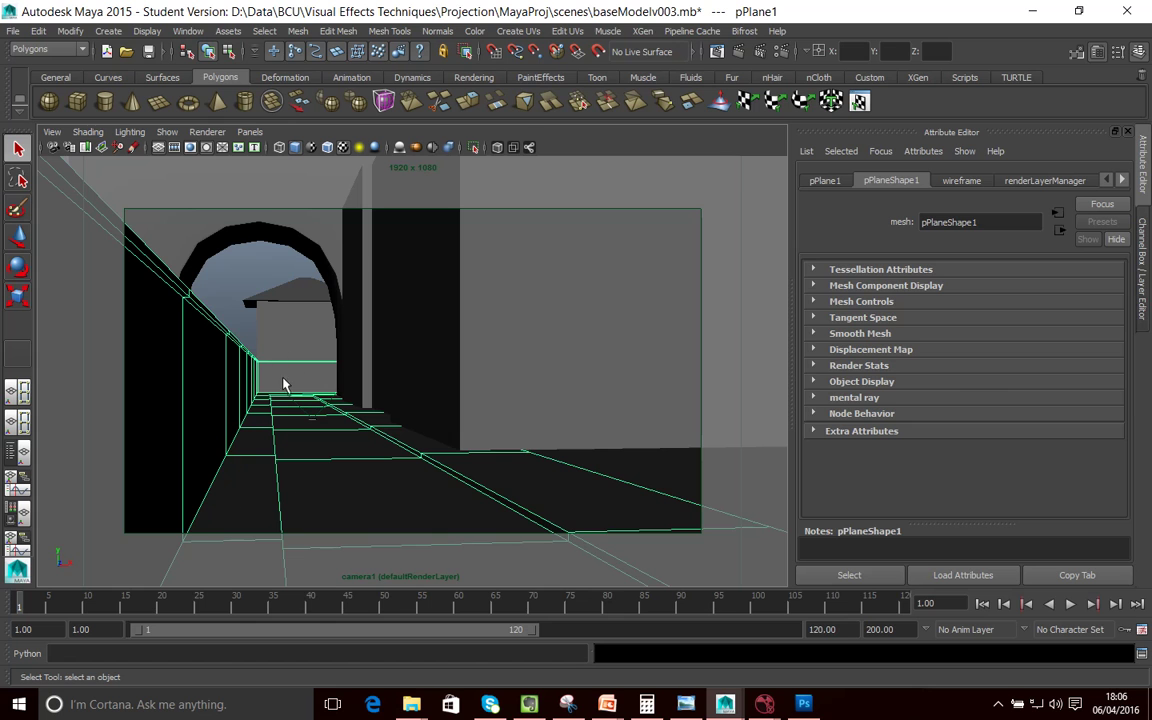
left_click(318, 240)
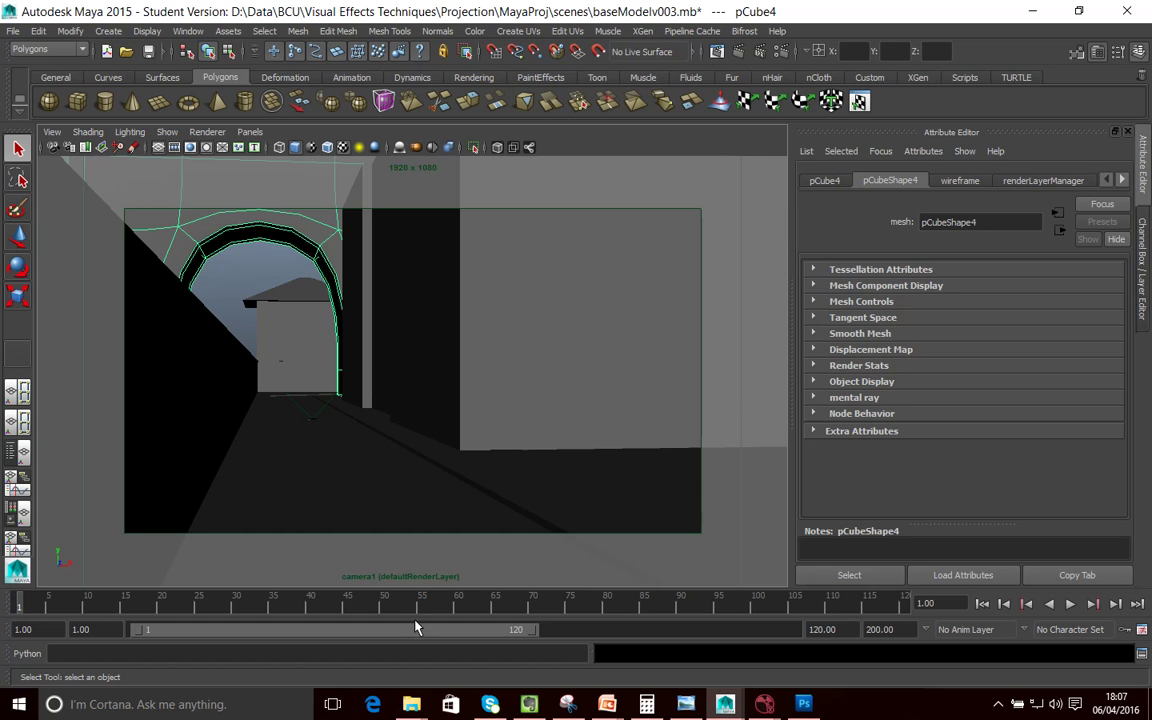
- Scrub and repeatedly play the animation through camera1, returning to frame 1, to review the camera move
left_click_drag(44, 610, 87, 607)
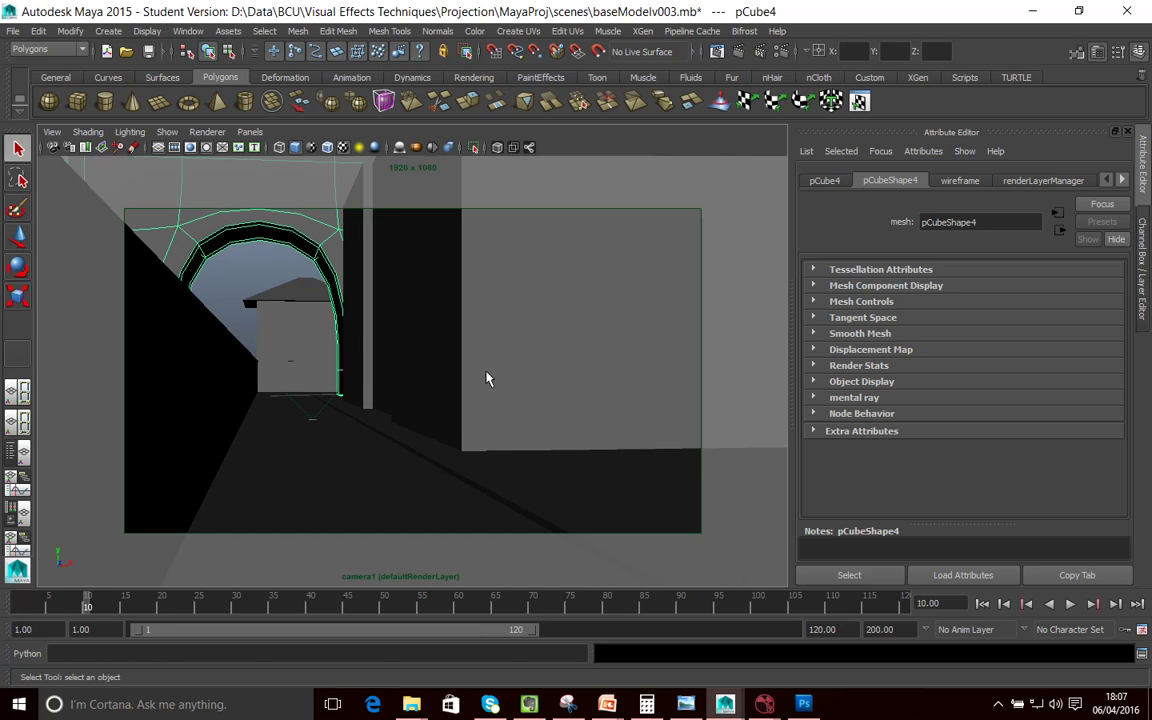
key("alt+v")
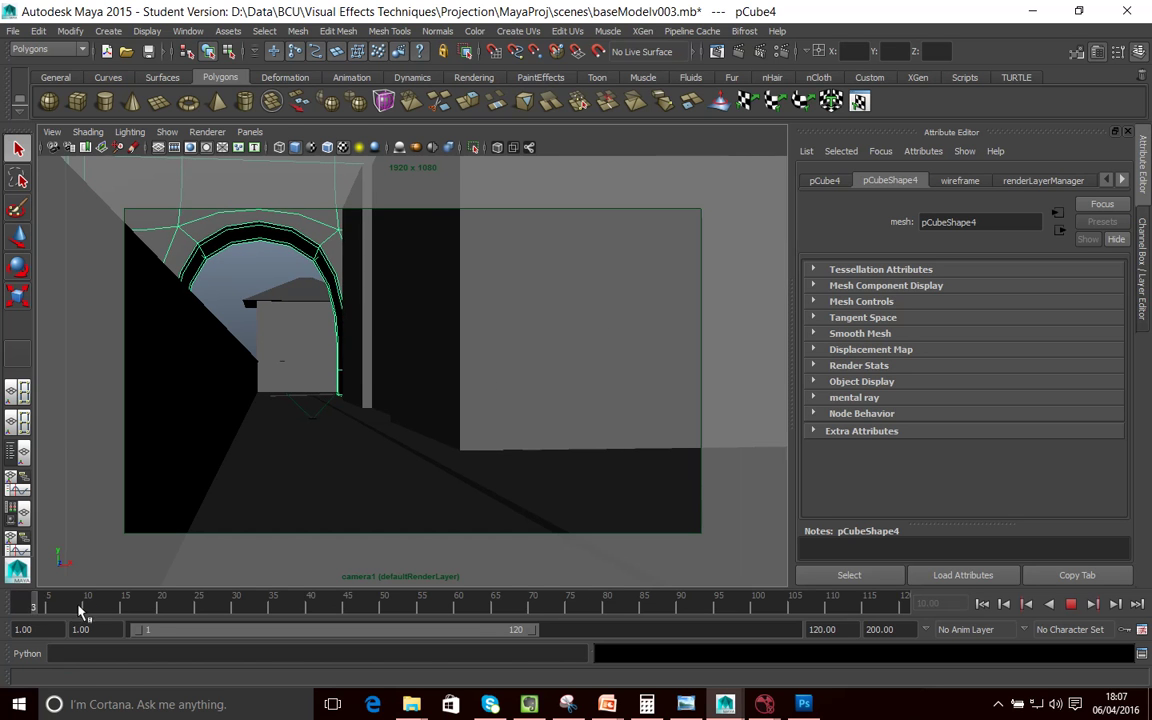
key("alt+v")
key("alt+shift+v")
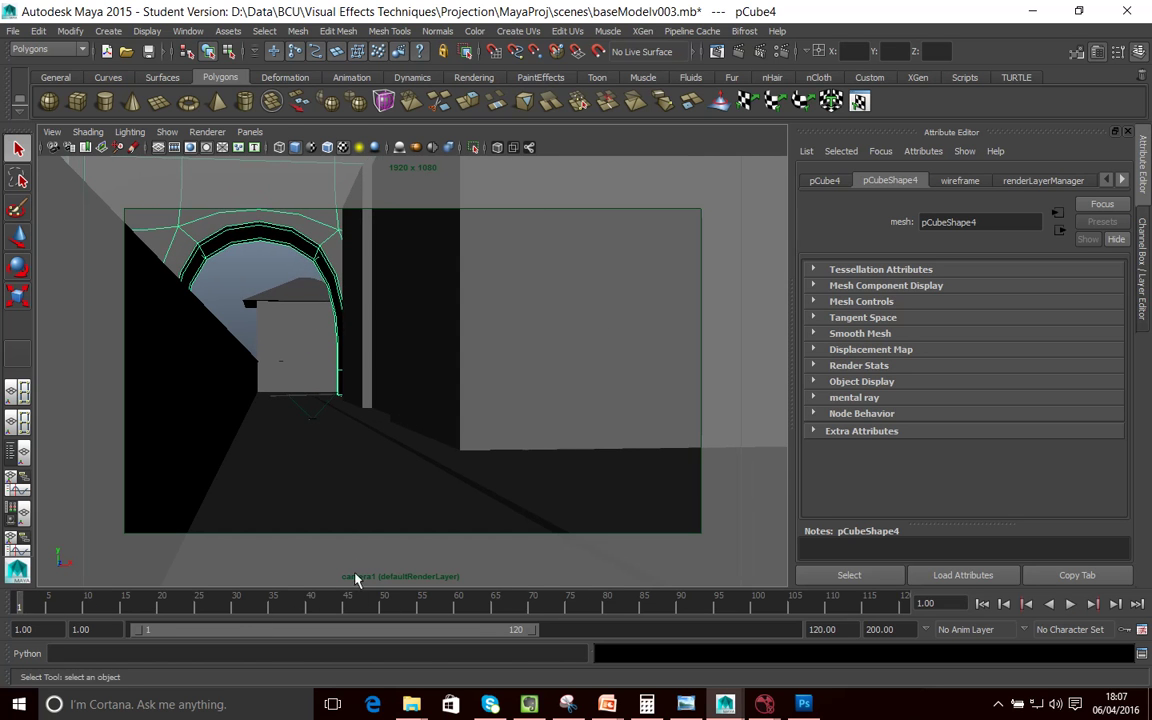
key("alt+v")
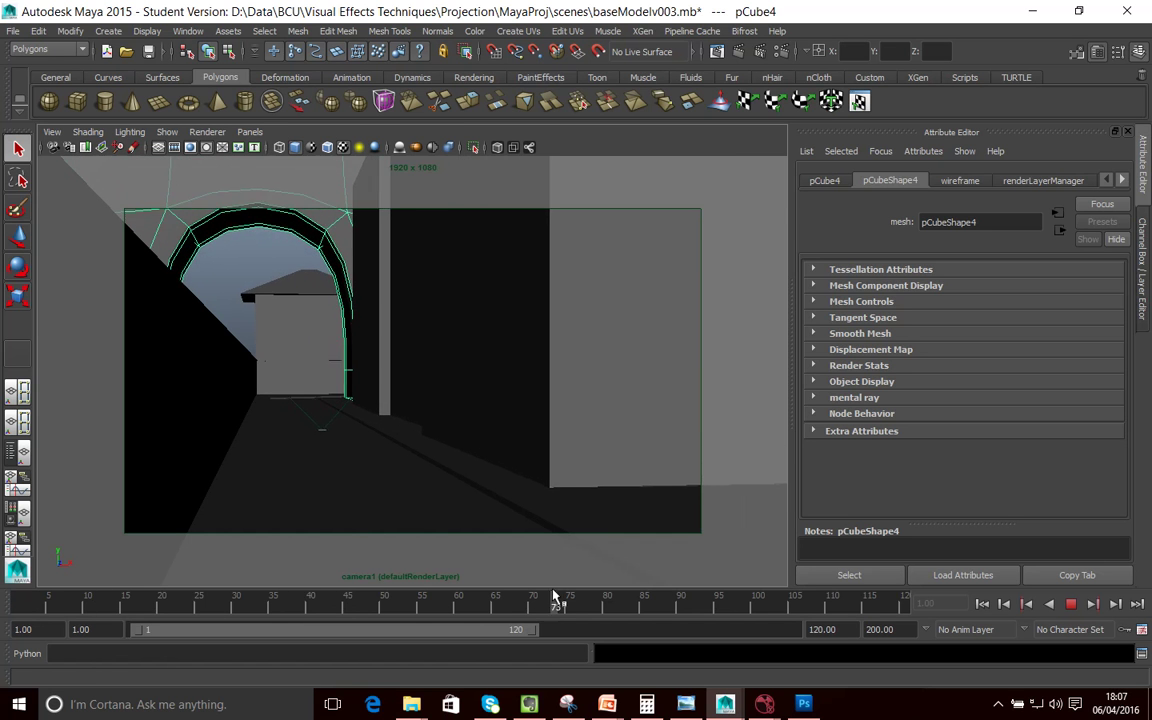
left_click_drag(225, 607, 430, 626)
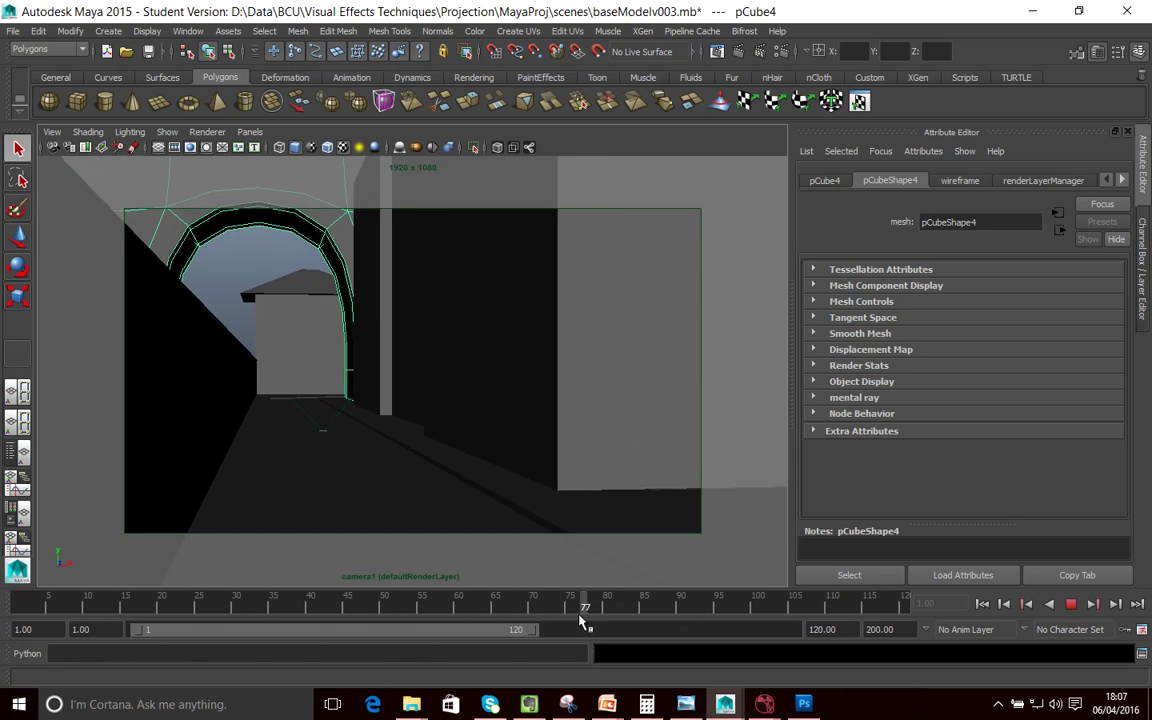
key("Escape")
key("alt+shift+v")
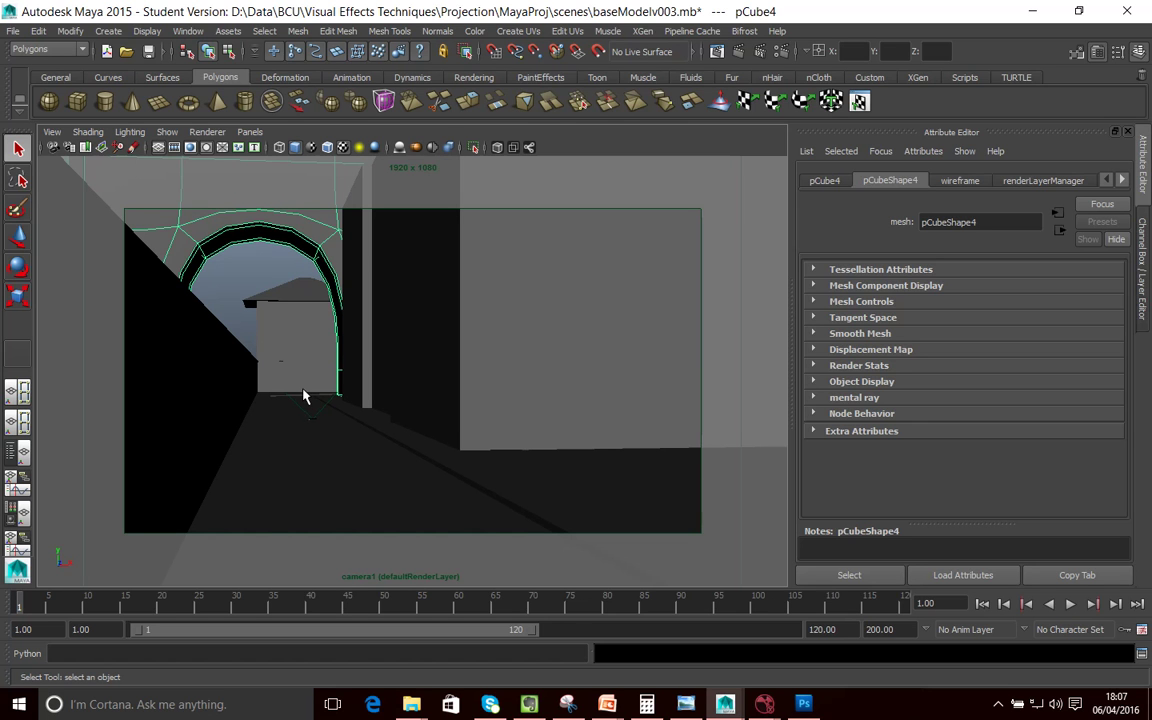
key("alt+v")
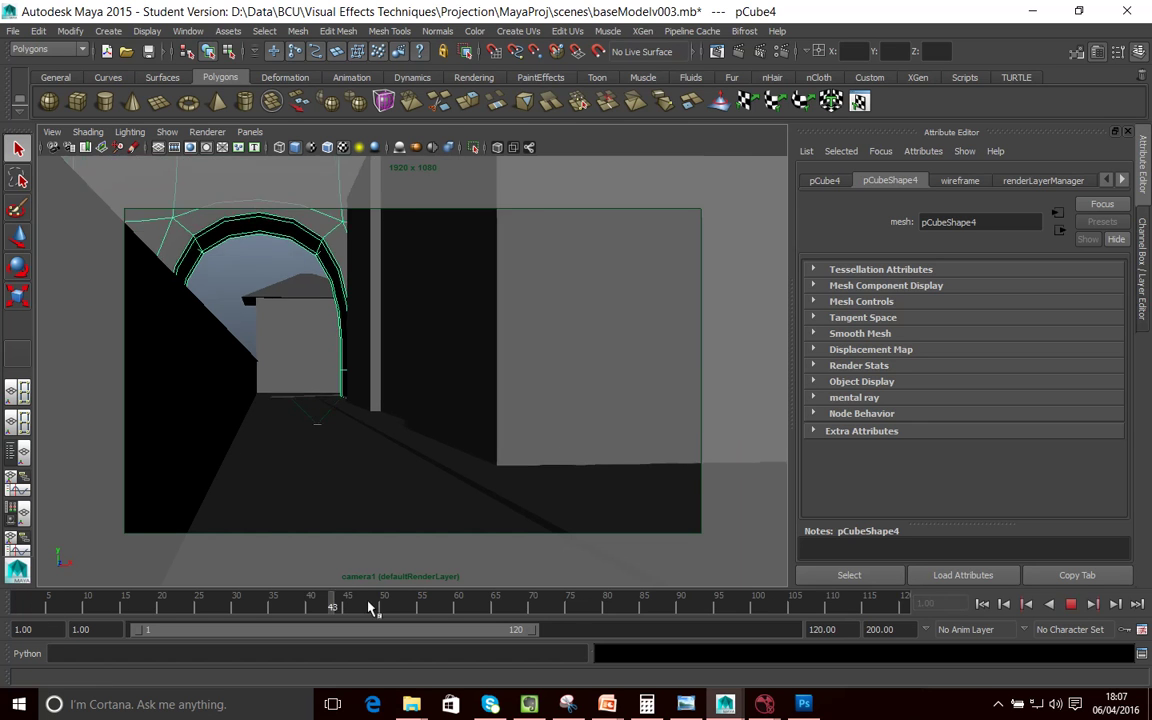
key("Escape")
key("alt+shift+v")
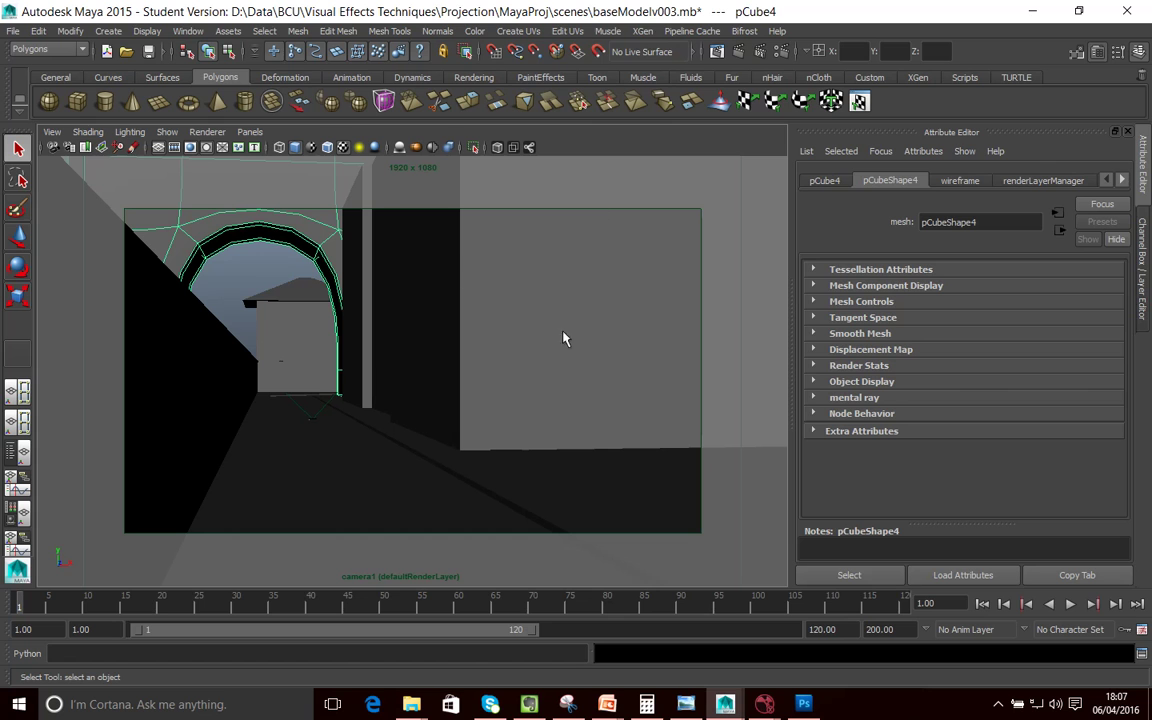
- Check the image size preset, width and height in the Render Settings
left_click(783, 55)
scroll(648, 329, "down", 3)
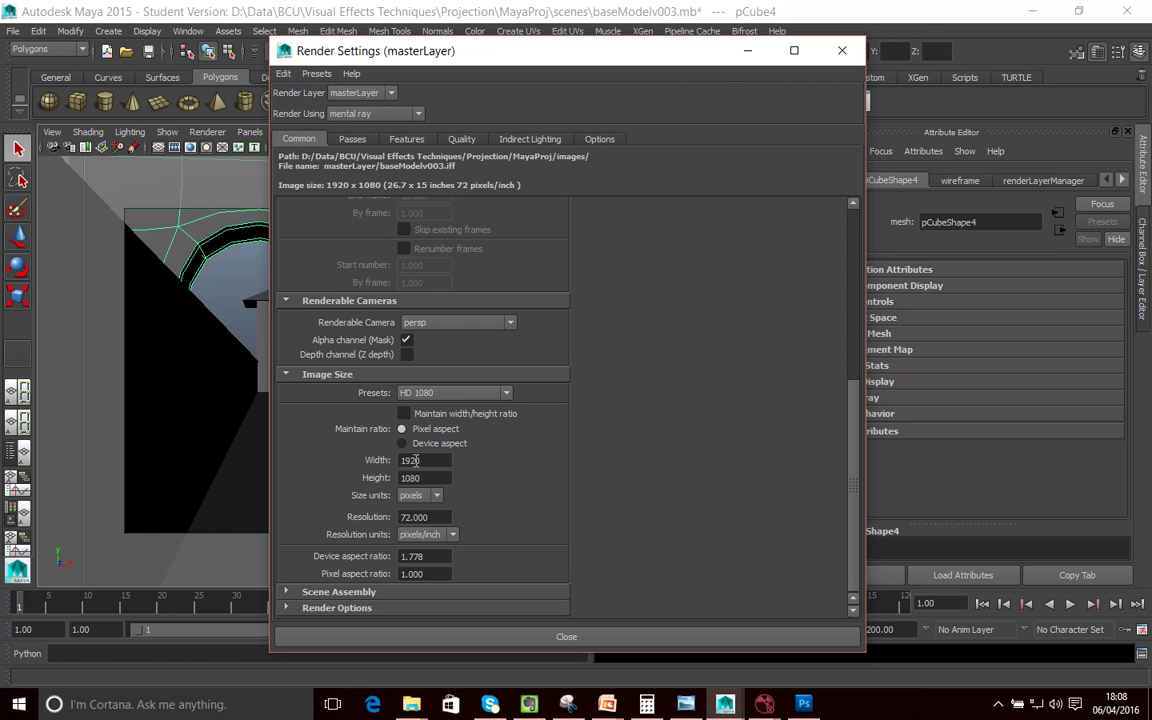
left_click(842, 50)
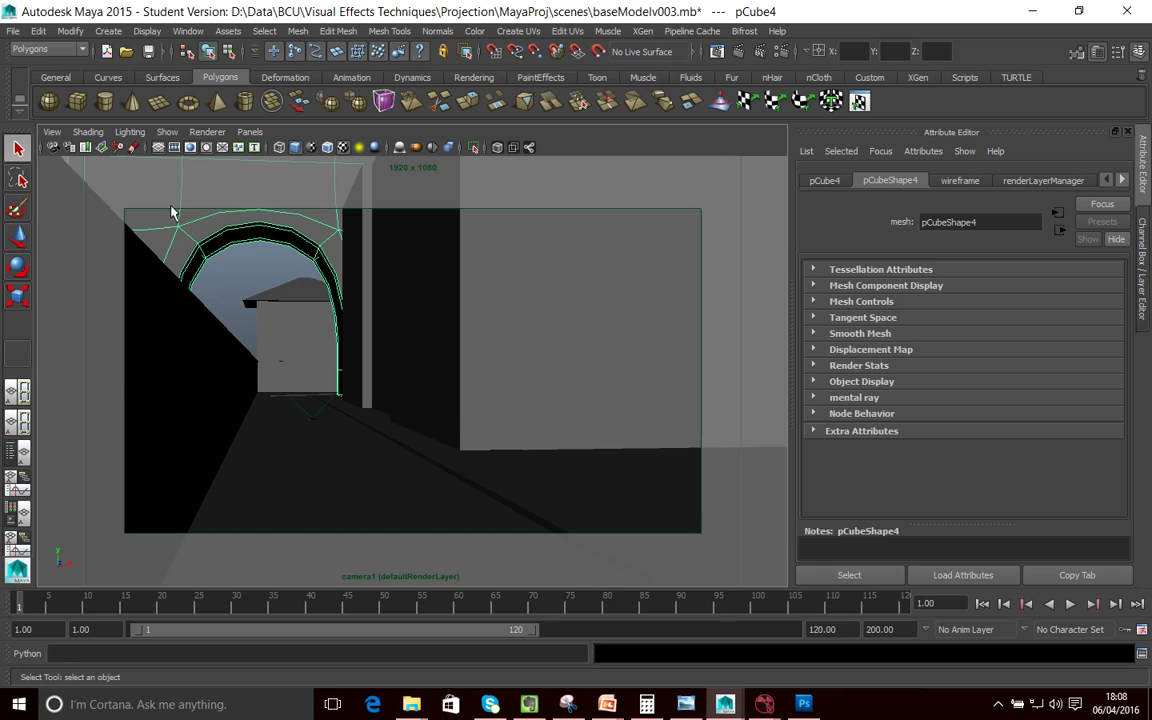
- Switch camera1's gate display to No Gate and back to Resolution Gate
left_click(48, 132)
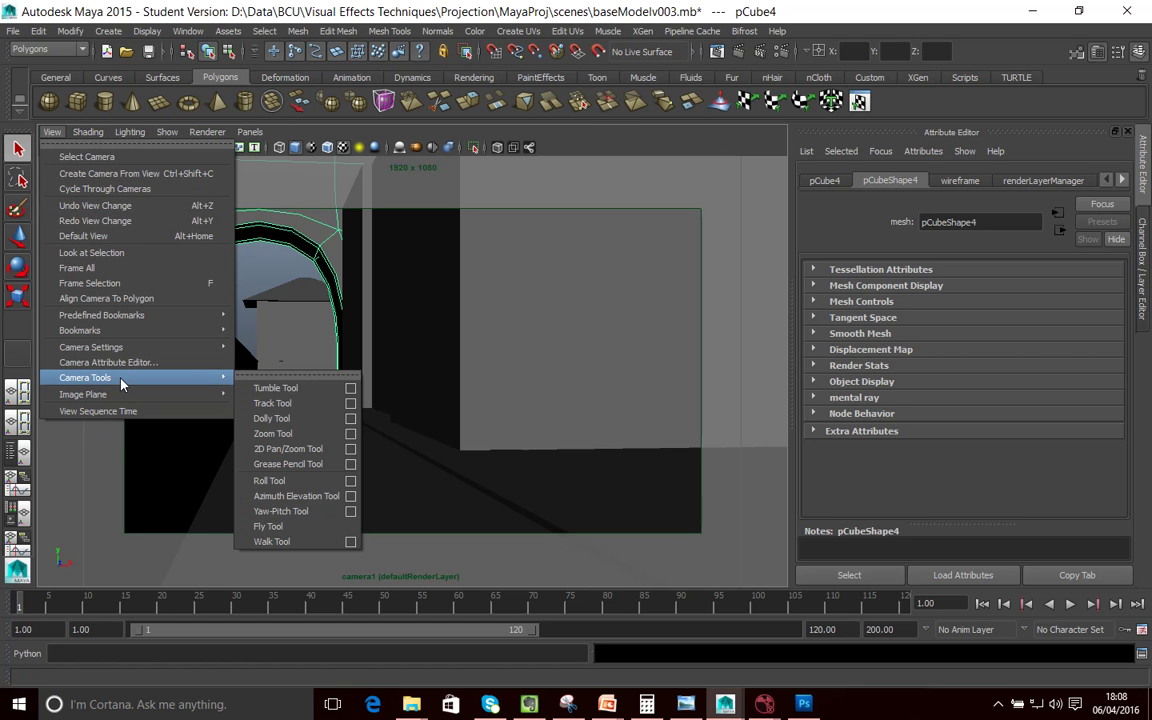
mouse_move(185, 347)
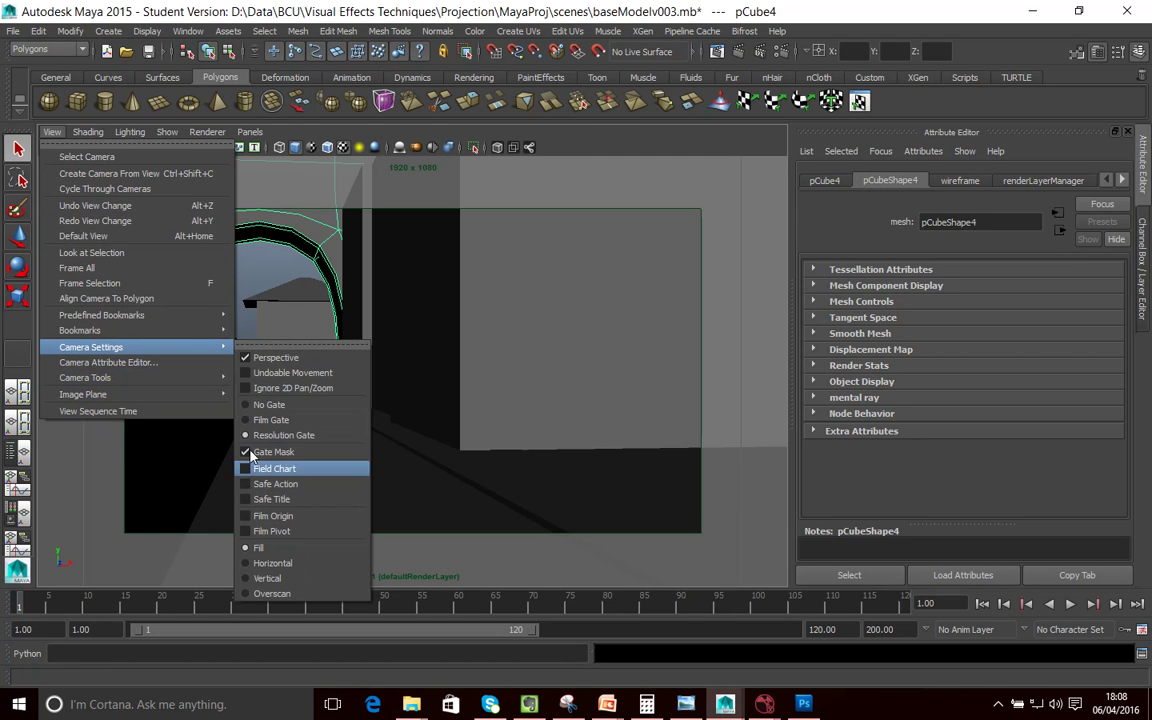
left_click(272, 404)
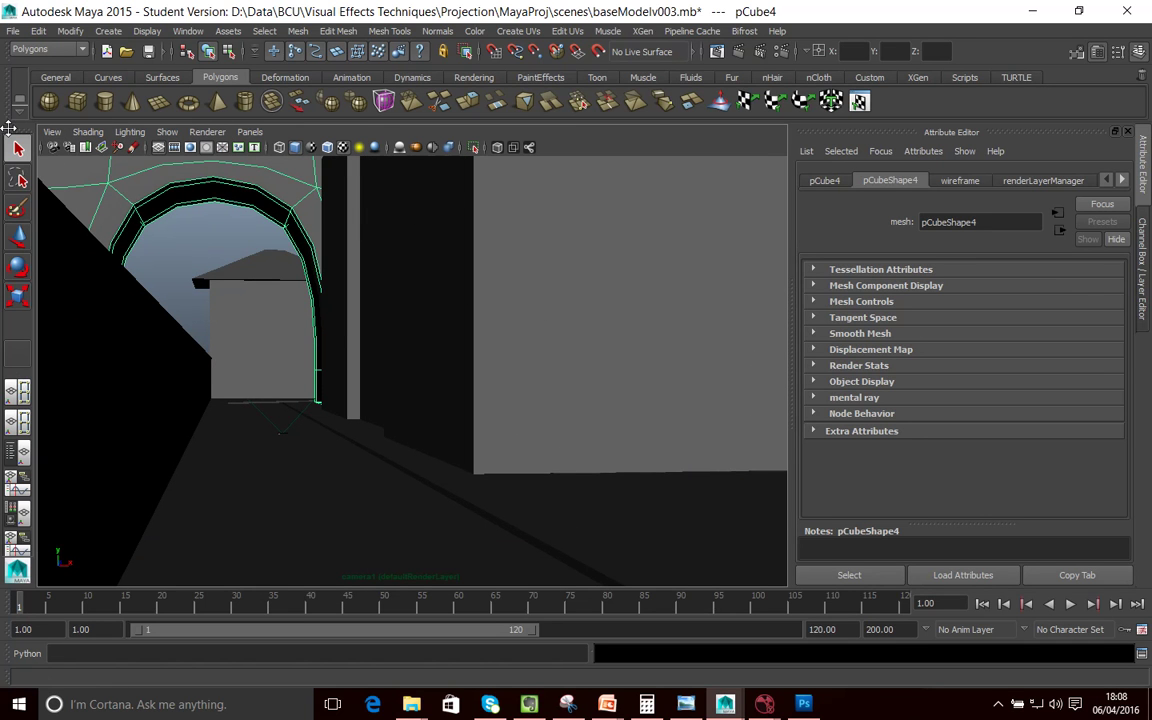
left_click(52, 133)
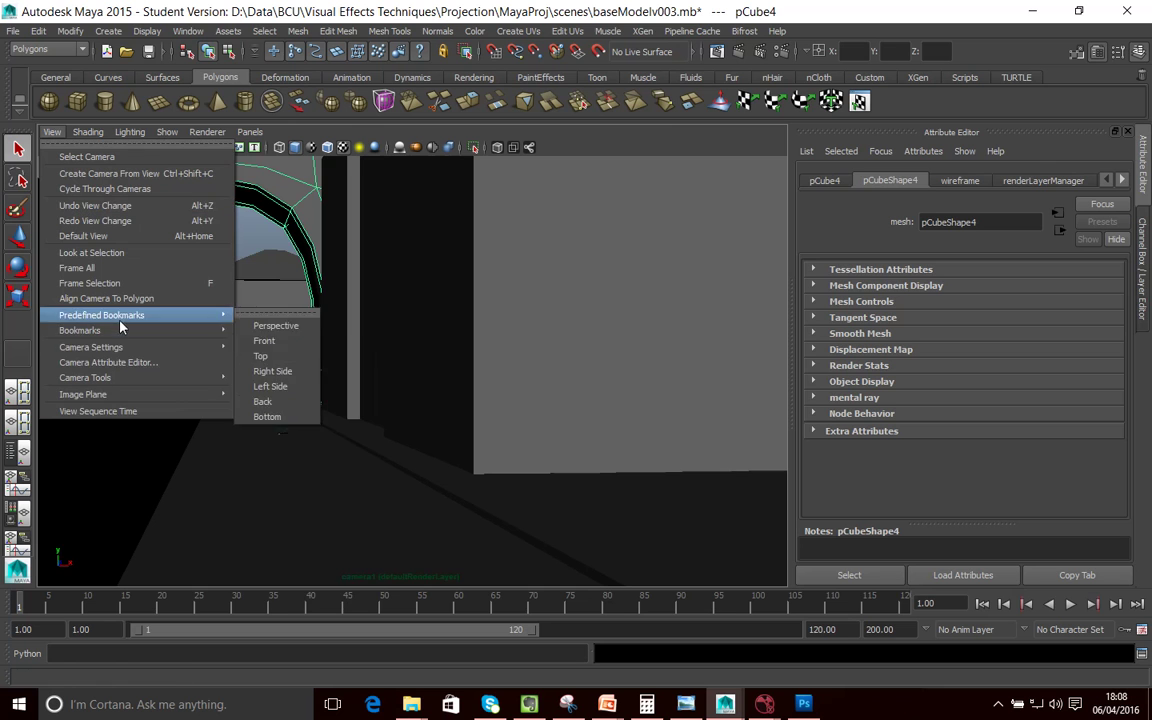
mouse_move(115, 346)
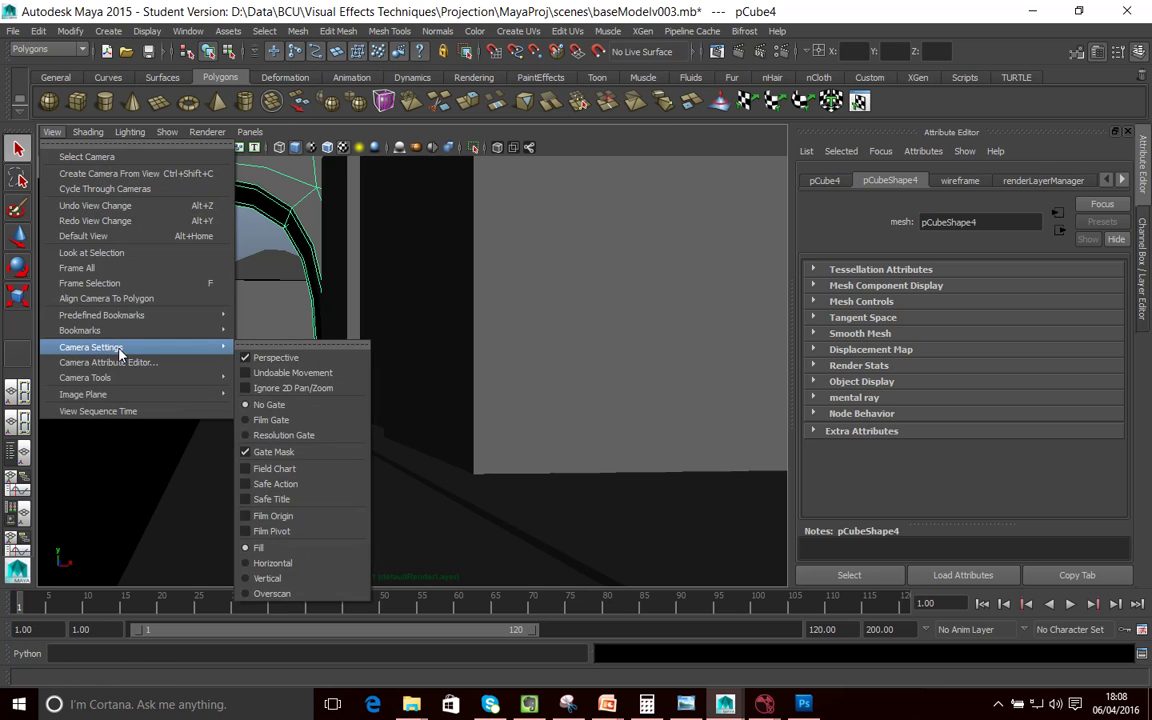
left_click(290, 435)
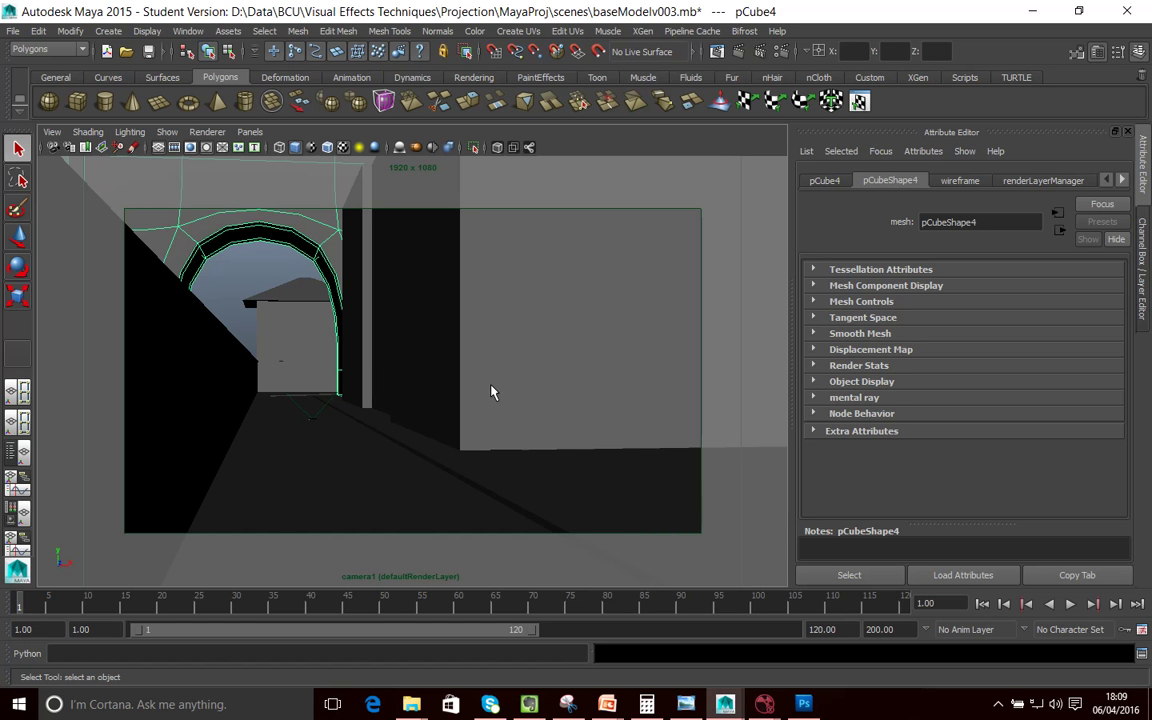
- Select camera1 and examine its focal length and Film Back attributes
left_click(52, 131)
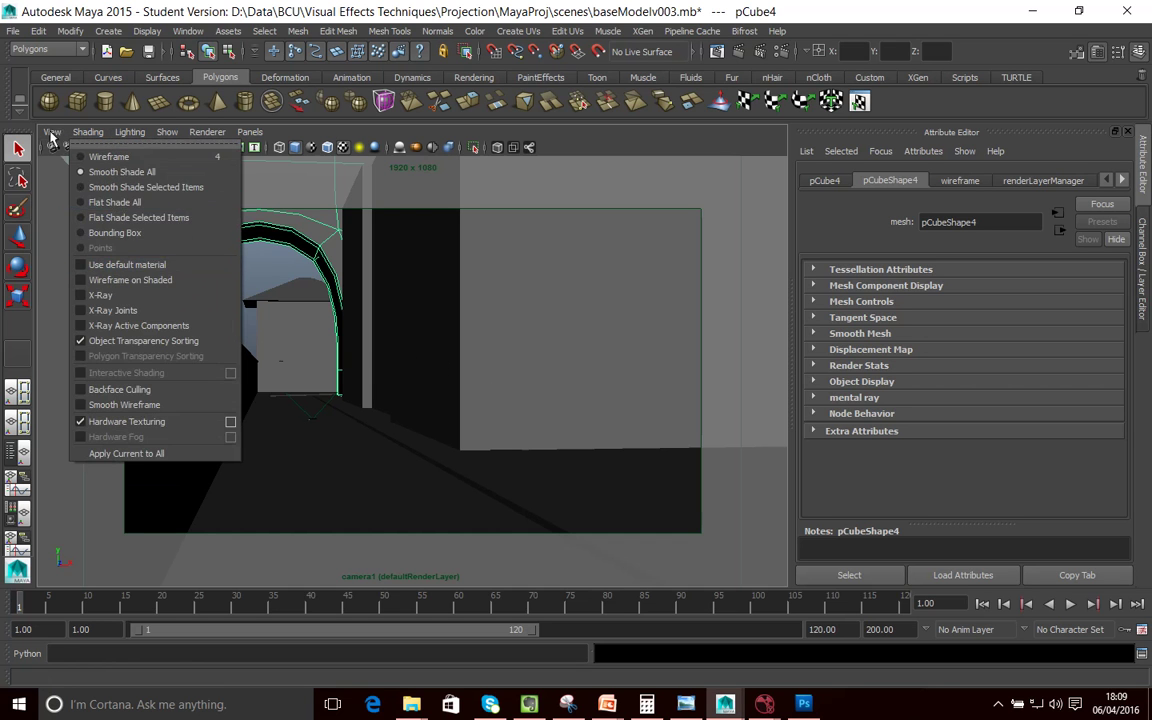
left_click(66, 157)
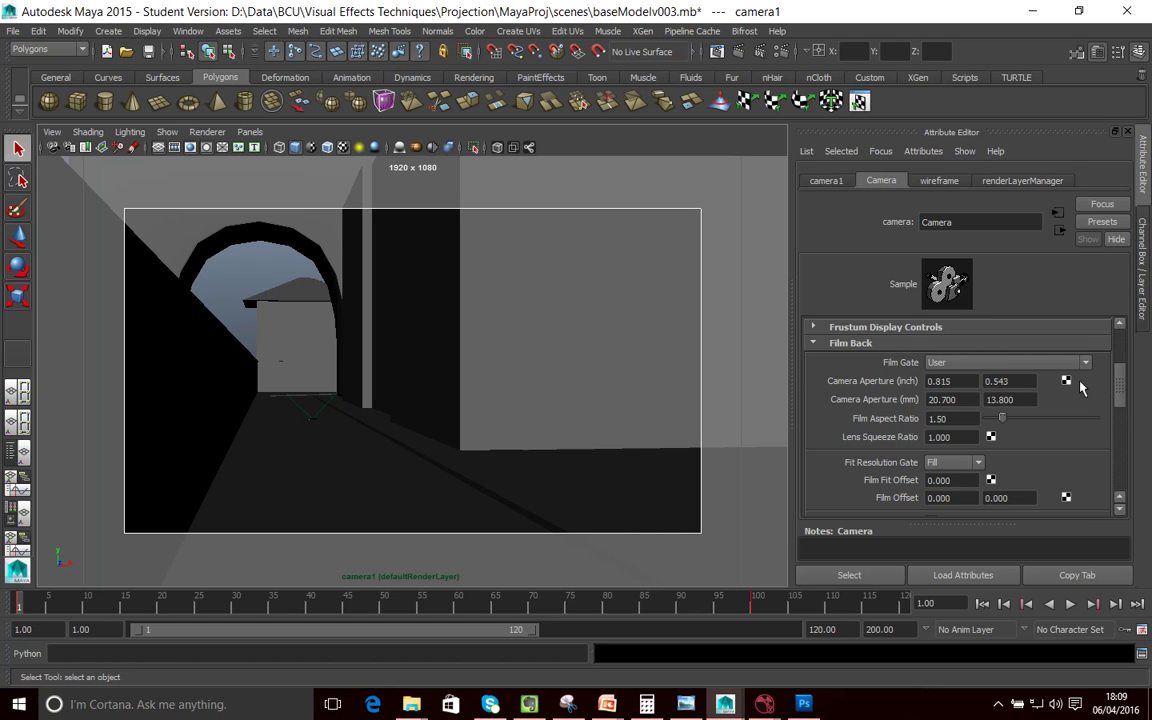
scroll(1090, 360, "up", 3)
scroll(1125, 340, "down", 3)
scroll(1125, 340, "up", 3)
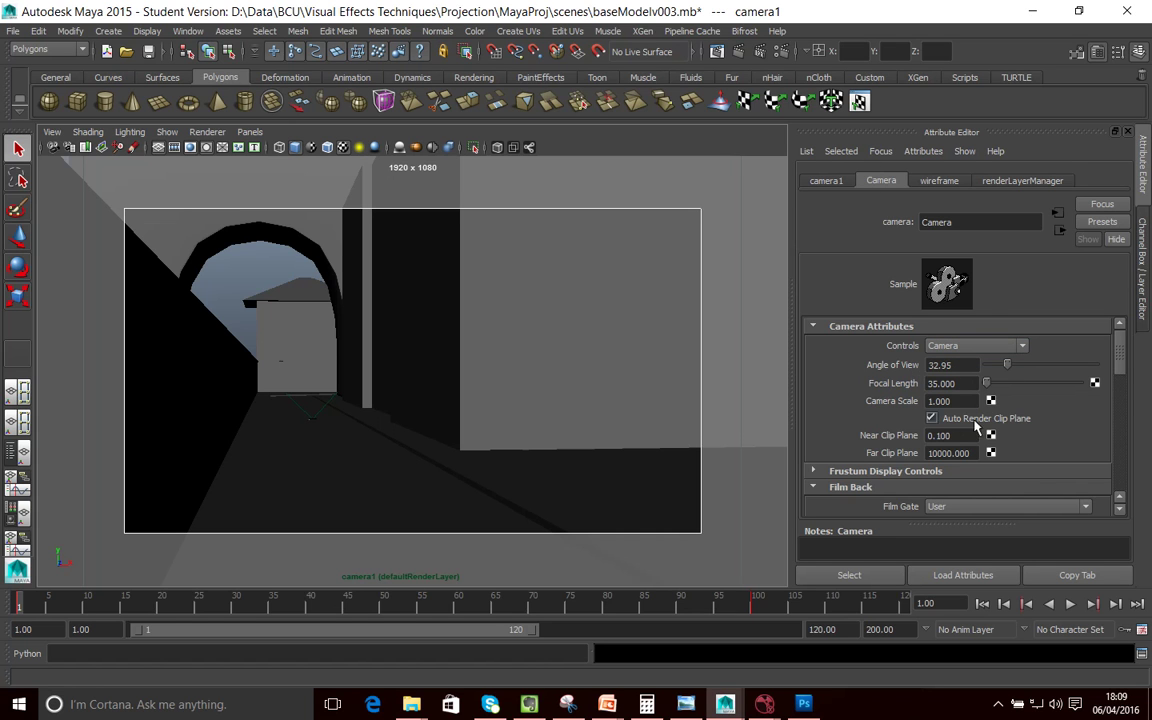
scroll(1060, 413, "down", 4)
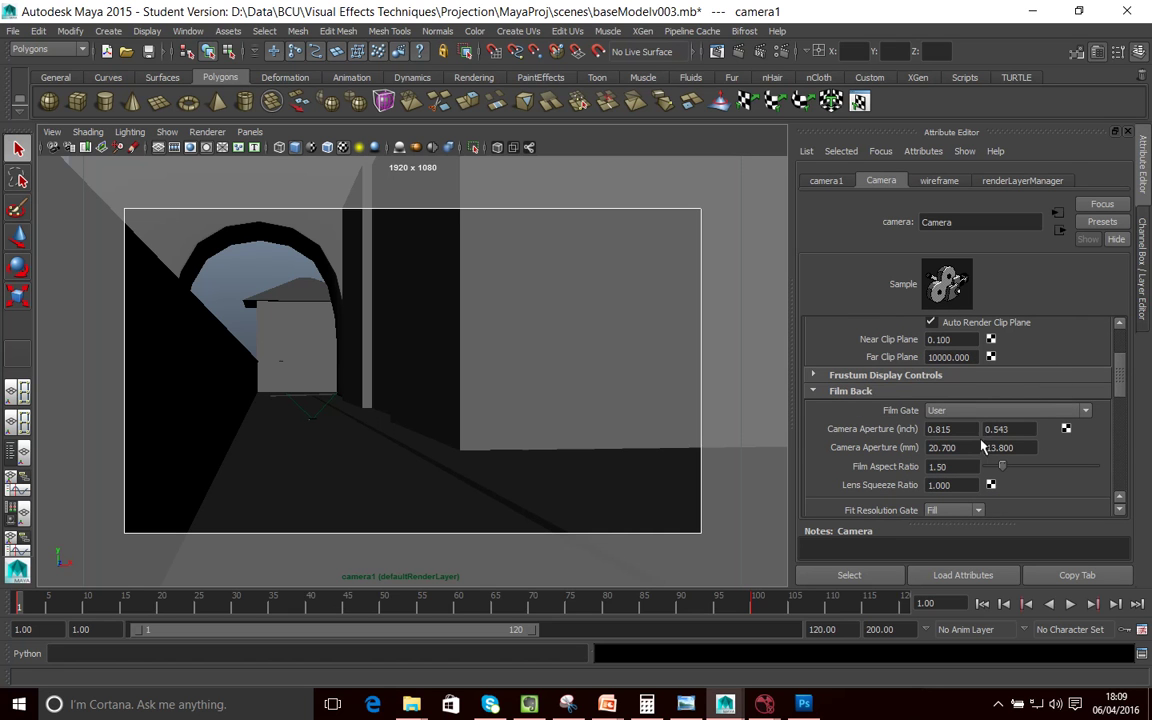
scroll(944, 440, "up", 1)
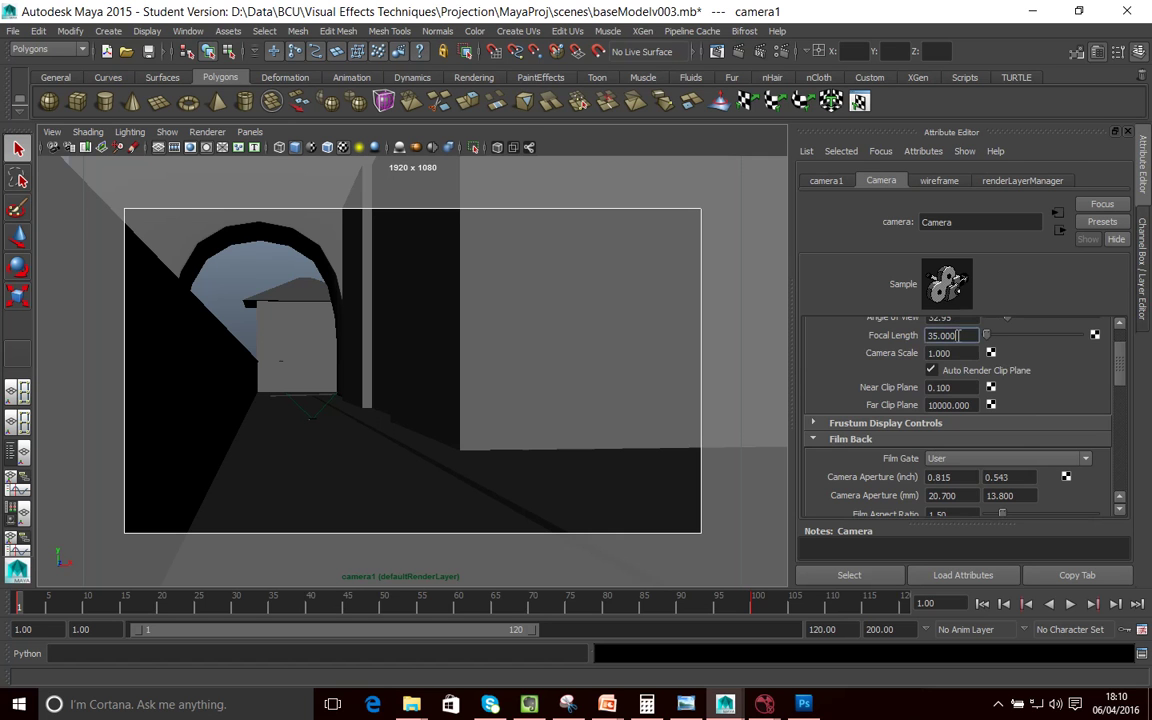
- Inspect camera1's horizontal and vertical camera aperture values in millimetres
scroll(950, 380, "down", 2)
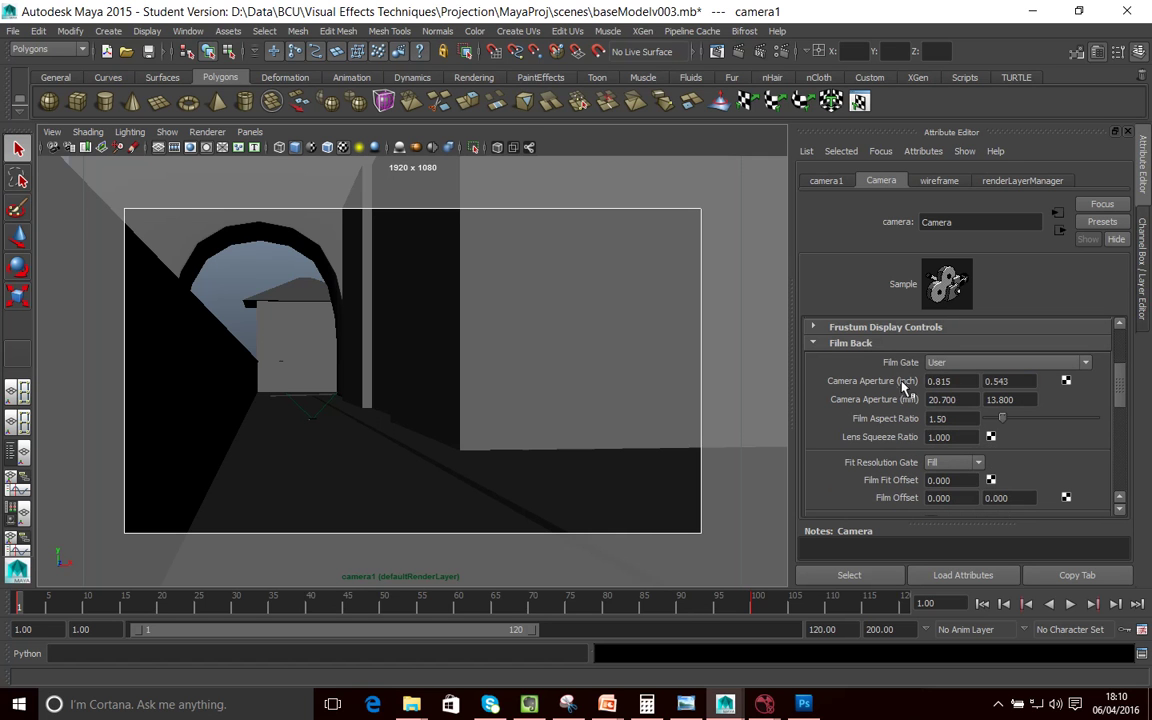
left_click_drag(929, 399, 1031, 399)
key("Tab")
key("shift+Tab")
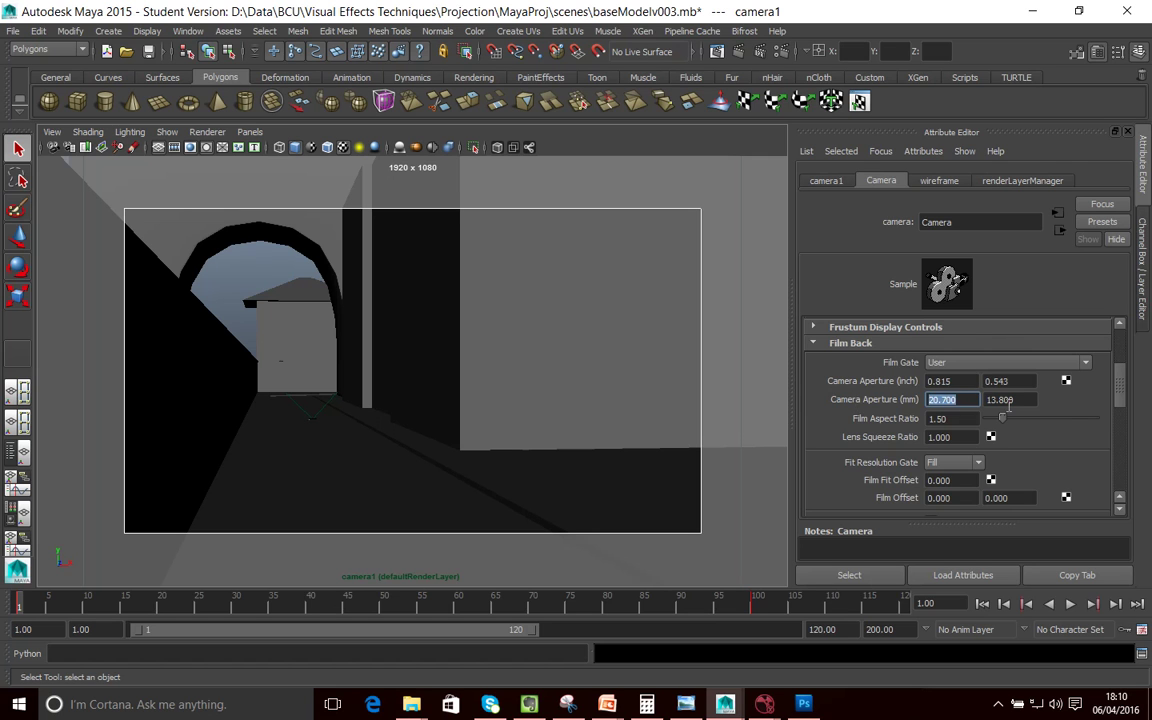
scroll(900, 375, "up", 3)
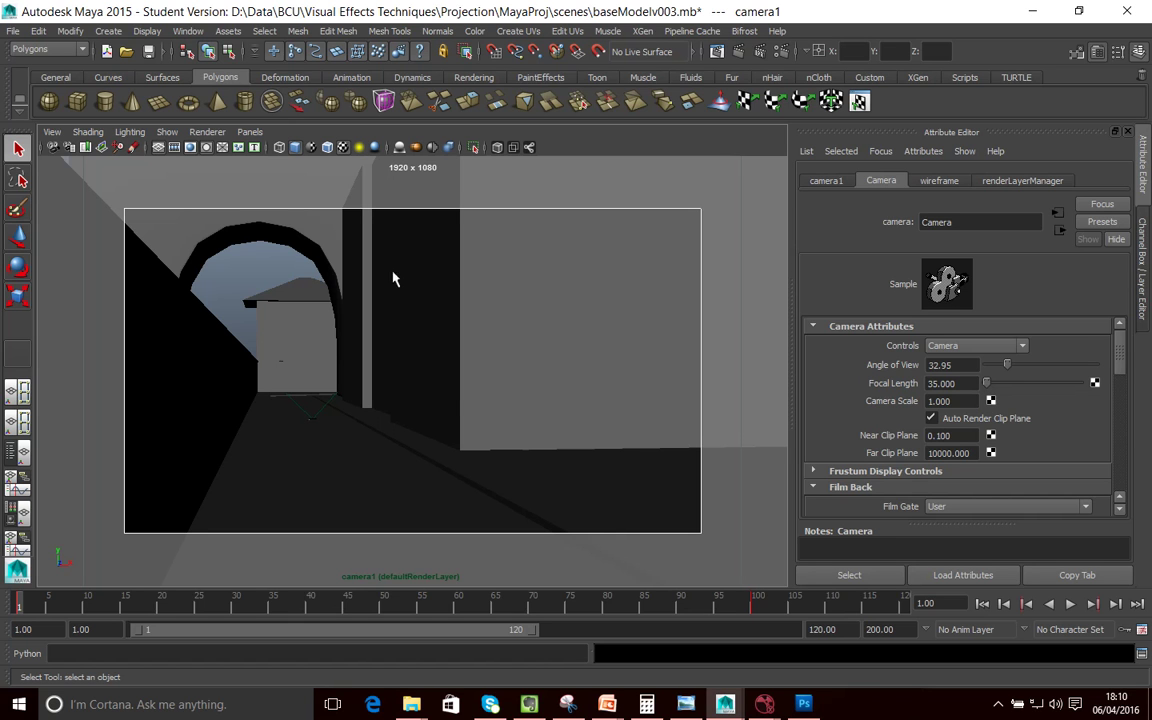
- Scrub the animation to frame 32 and look through the CameraProjector camera
left_click_drag(190, 597, 250, 603)
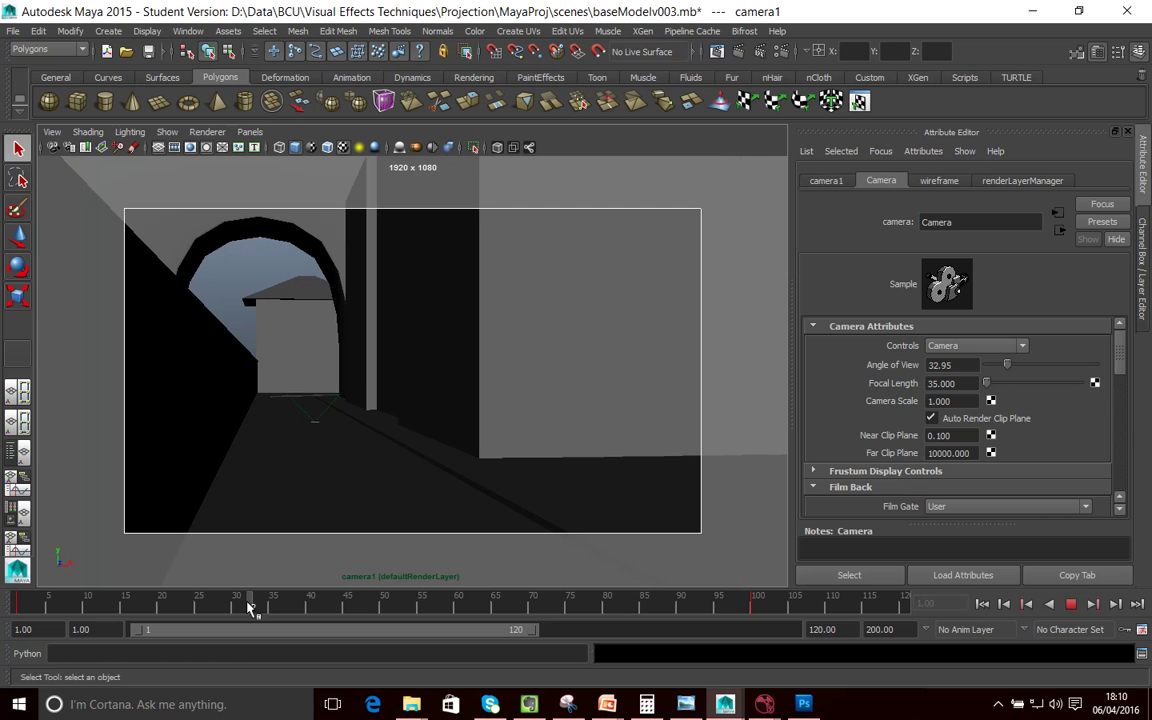
left_click(249, 132)
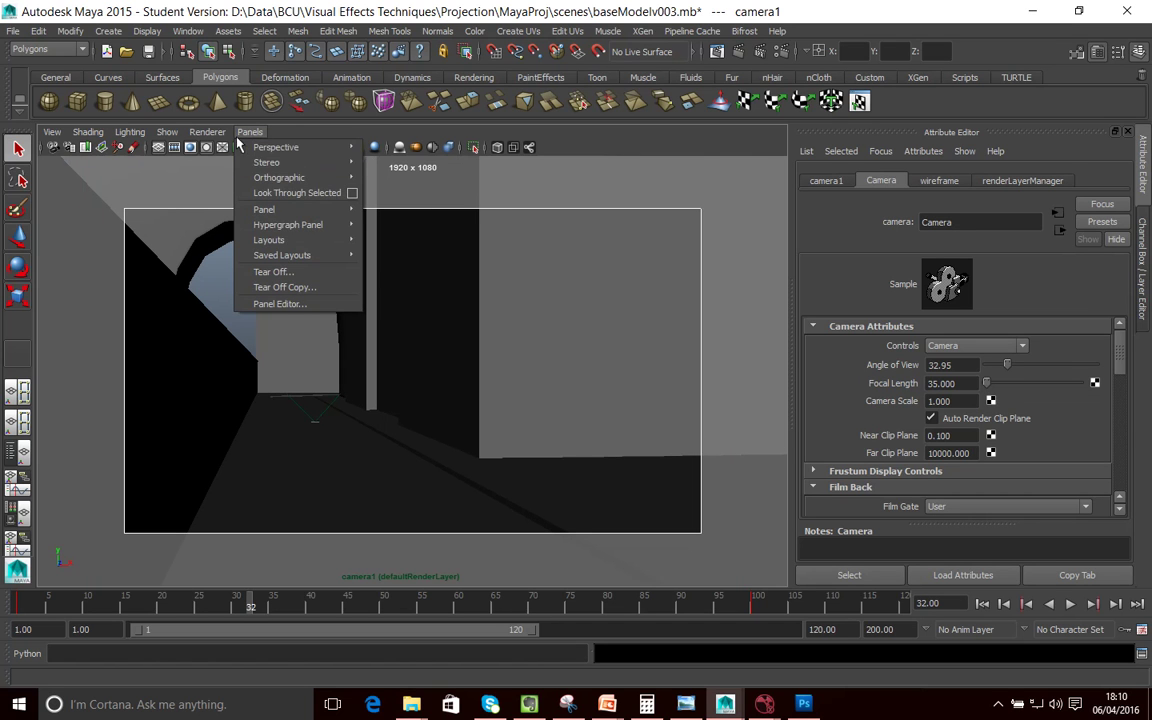
mouse_move(300, 147)
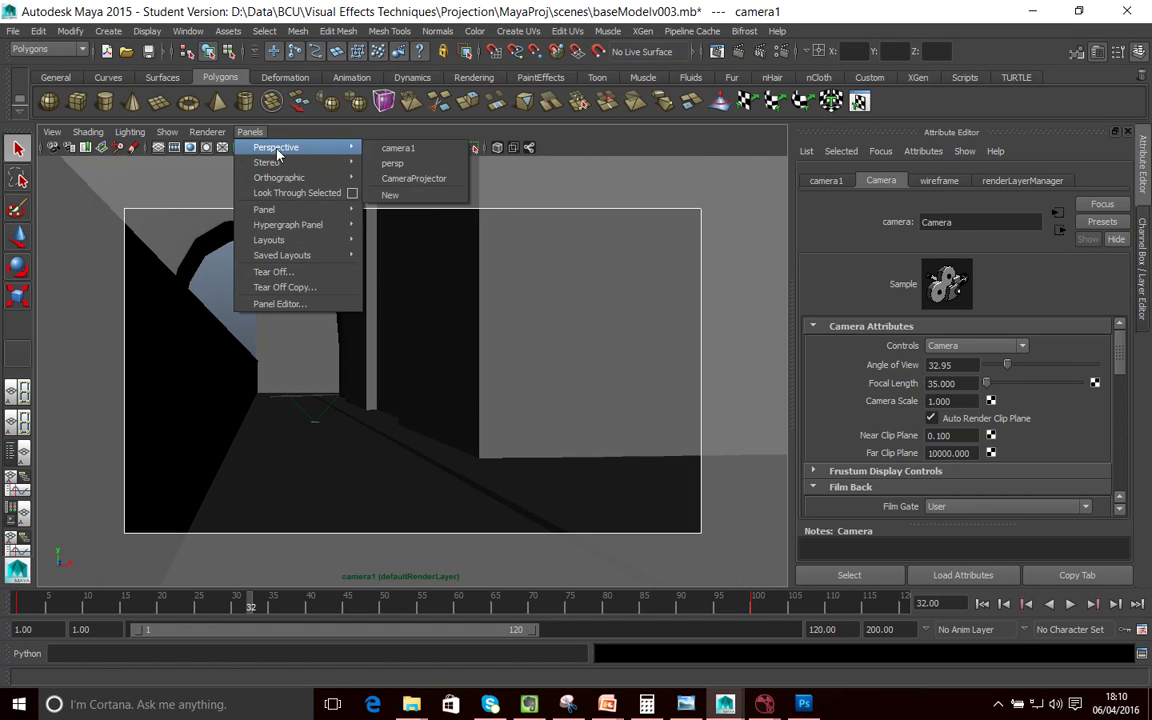
left_click(409, 180)
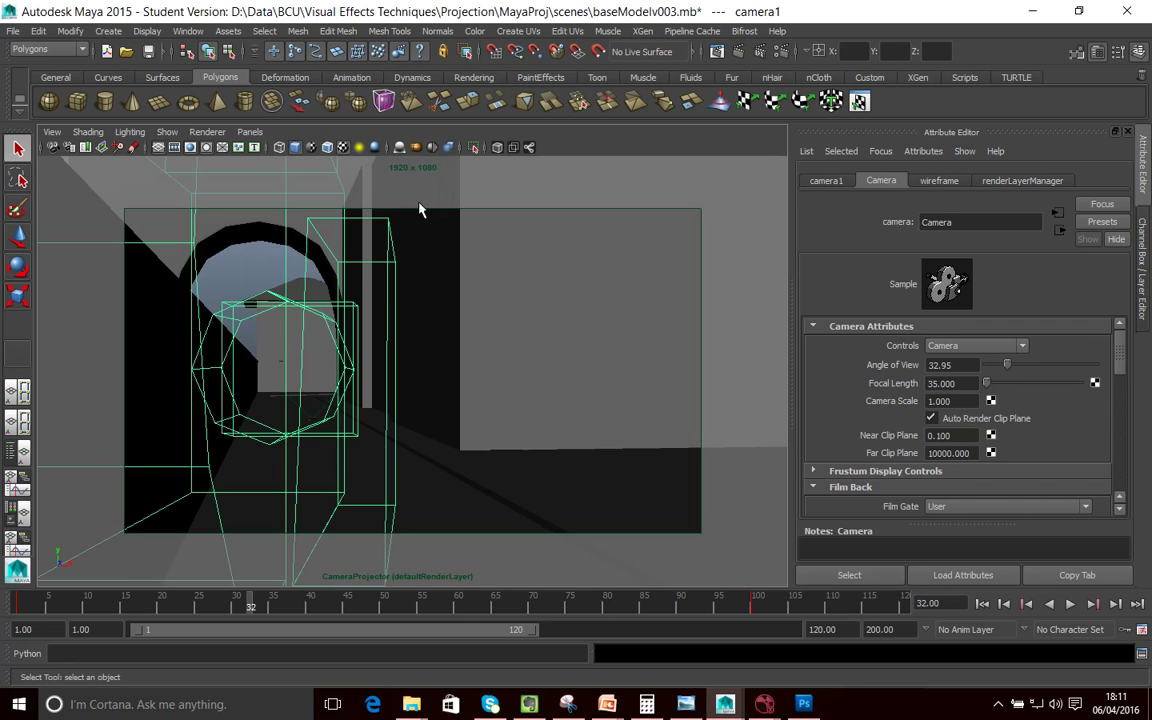
- Switch to the persp view and scrub the animation to frame 62 to compare camera1's movement with the projector camera
left_click(252, 133)
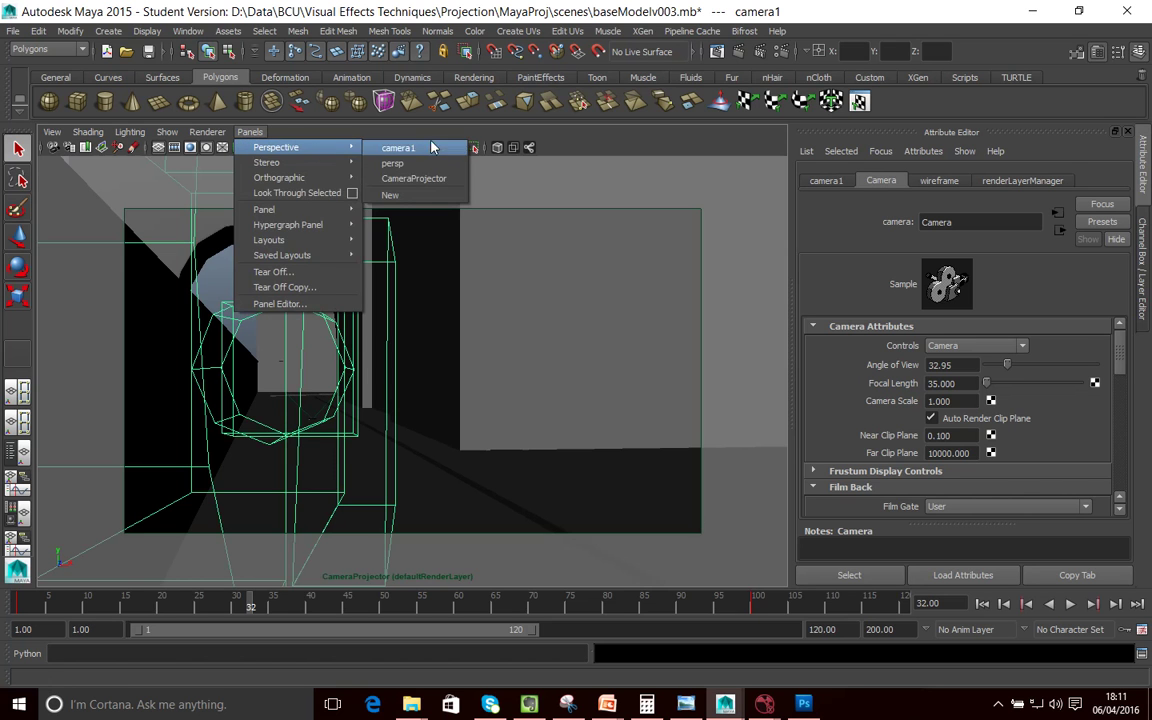
left_click(375, 148)
key("a")
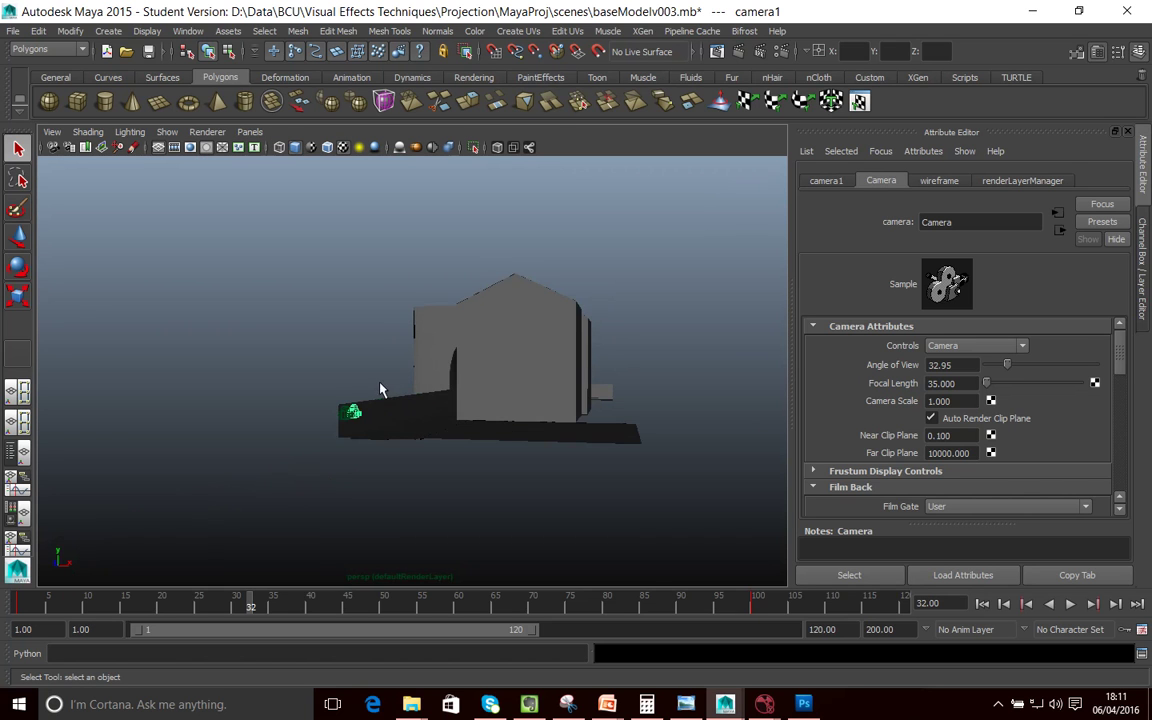
left_click_drag(404, 432, 360, 453, "alt")
key("alt+v")
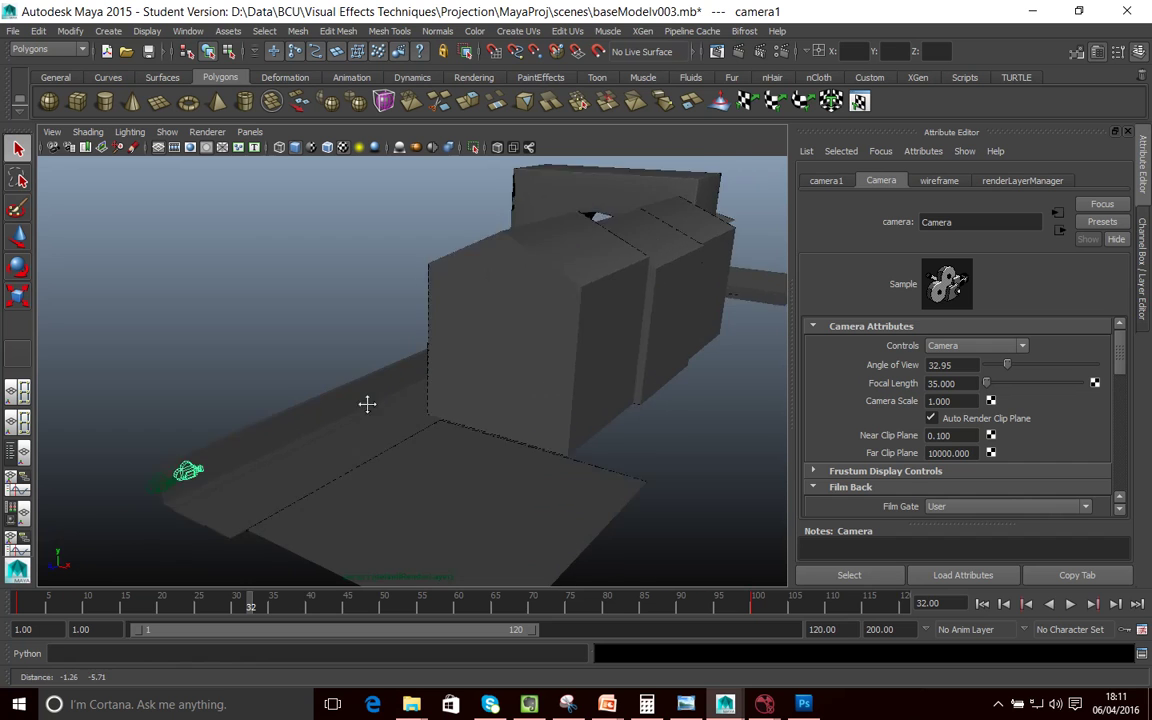
left_click_drag(70, 610, 474, 614)
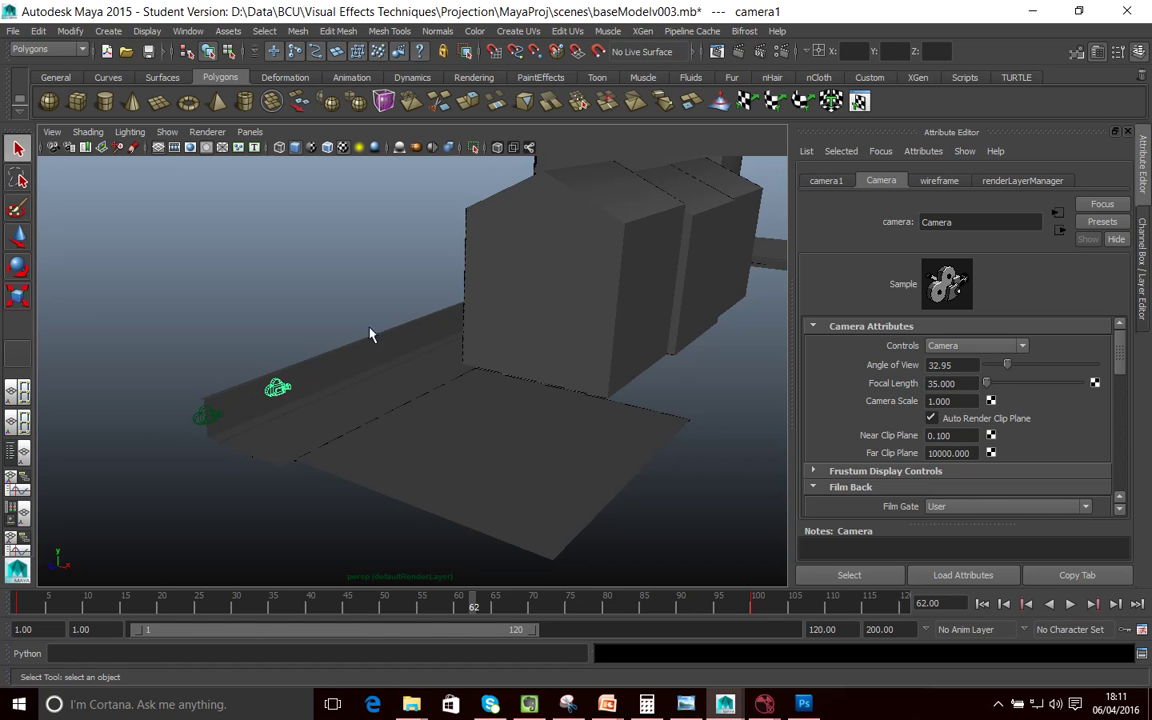
- Select the CameraProjector camera, scrub the animation to frame 76 and examine the projector's focal length and Film Back attributes
left_click(200, 419)
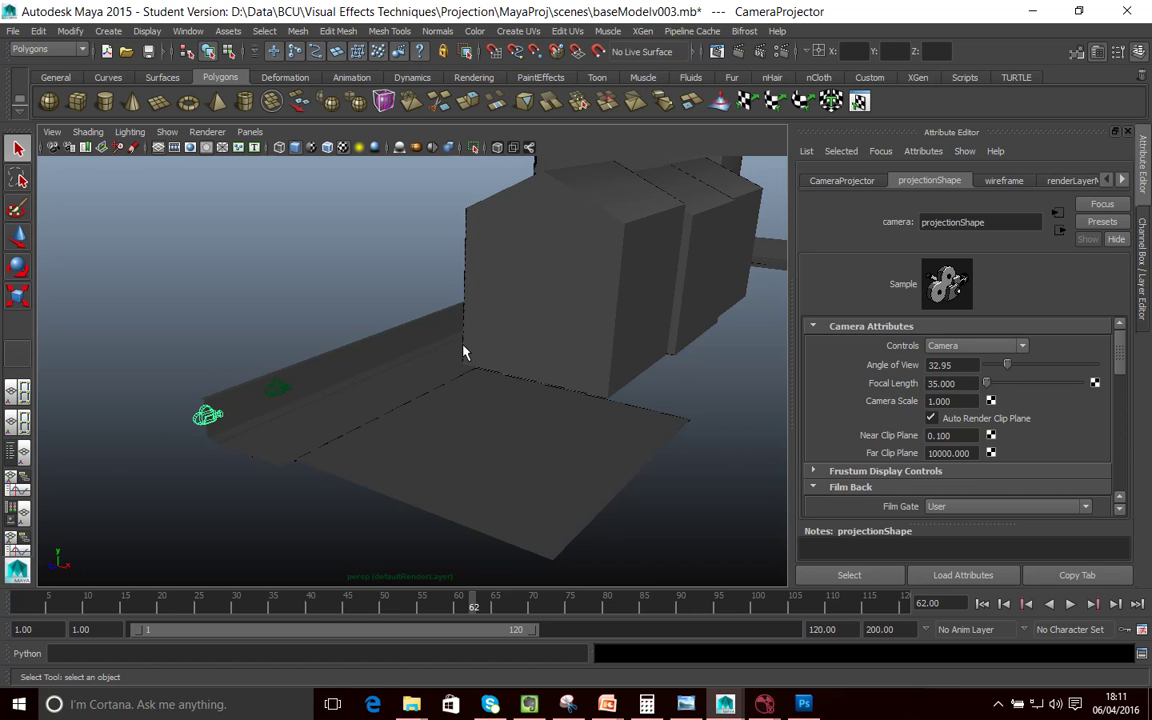
left_click_drag(315, 591, 577, 605)
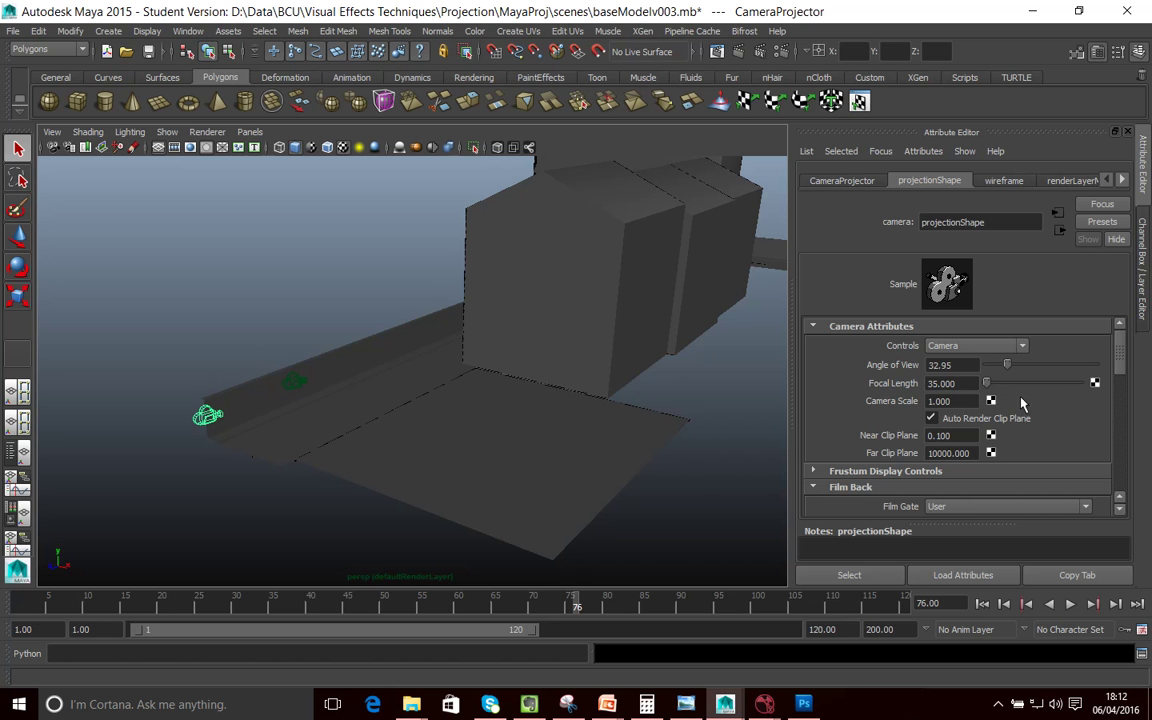
left_click_drag(1117, 367, 1131, 390)
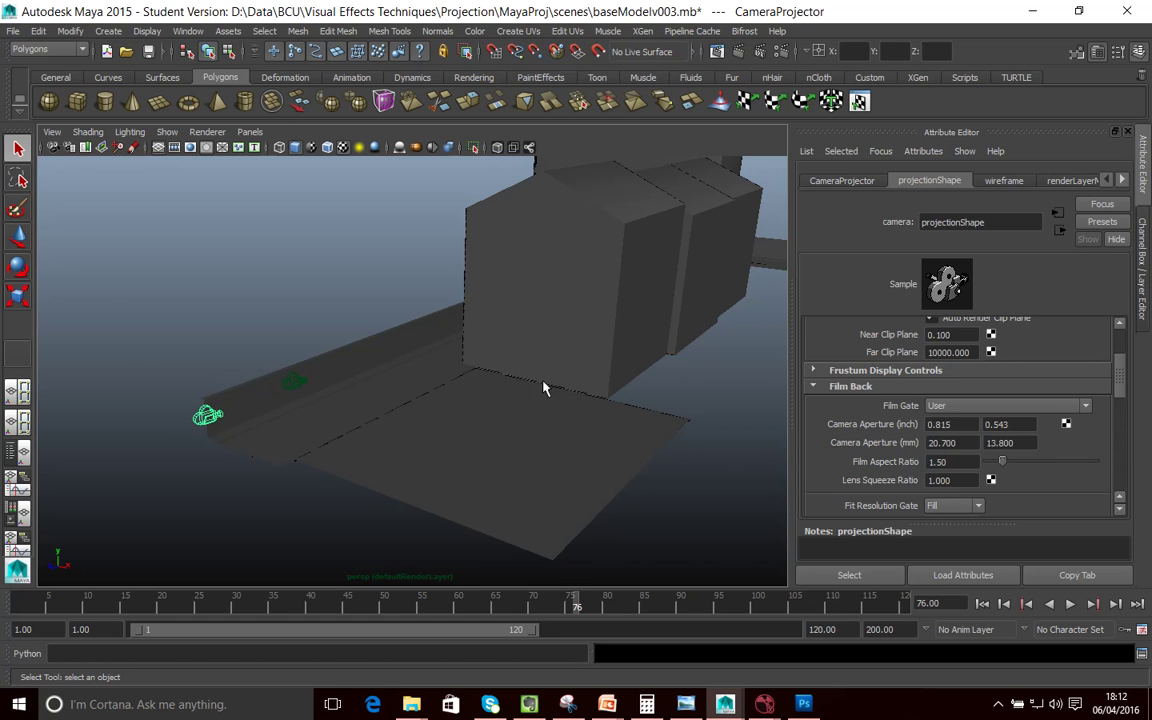
- Select the long ground-and-wall mesh, scrub the animation to frame 36 and examine the area around the cameras up close
left_click(296, 389)
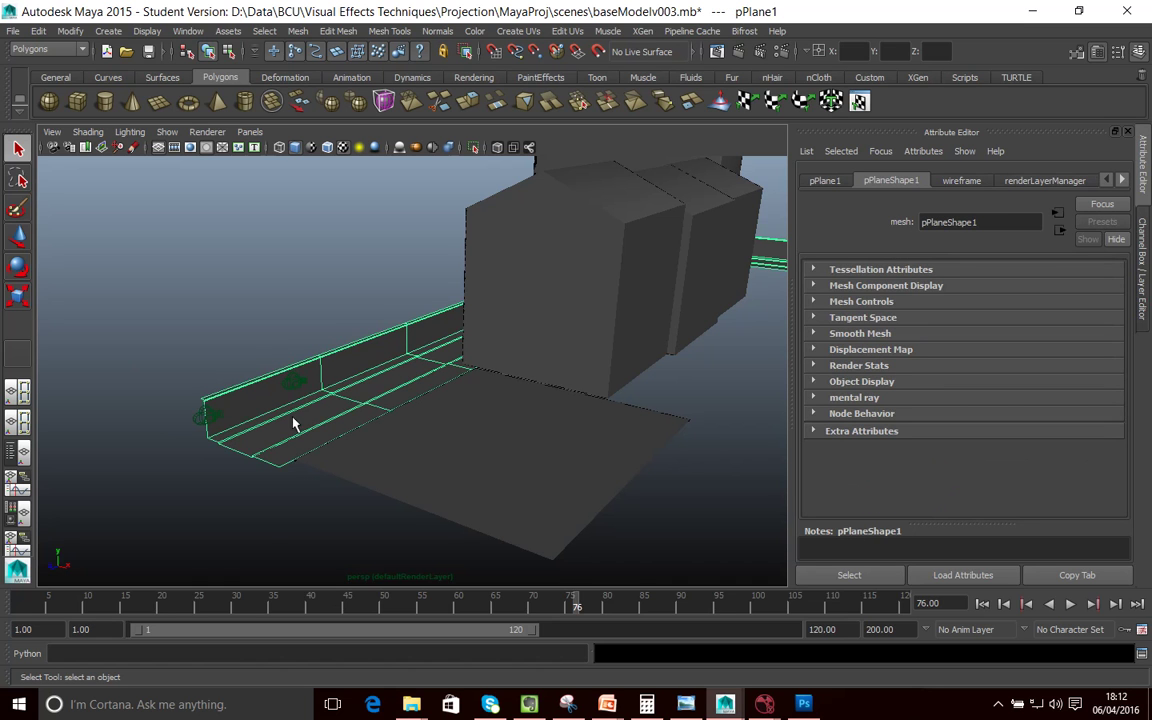
left_click_drag(240, 612, 280, 610)
left_click_drag(329, 440, 393, 440, "alt")
scroll(419, 437, "up", 5)
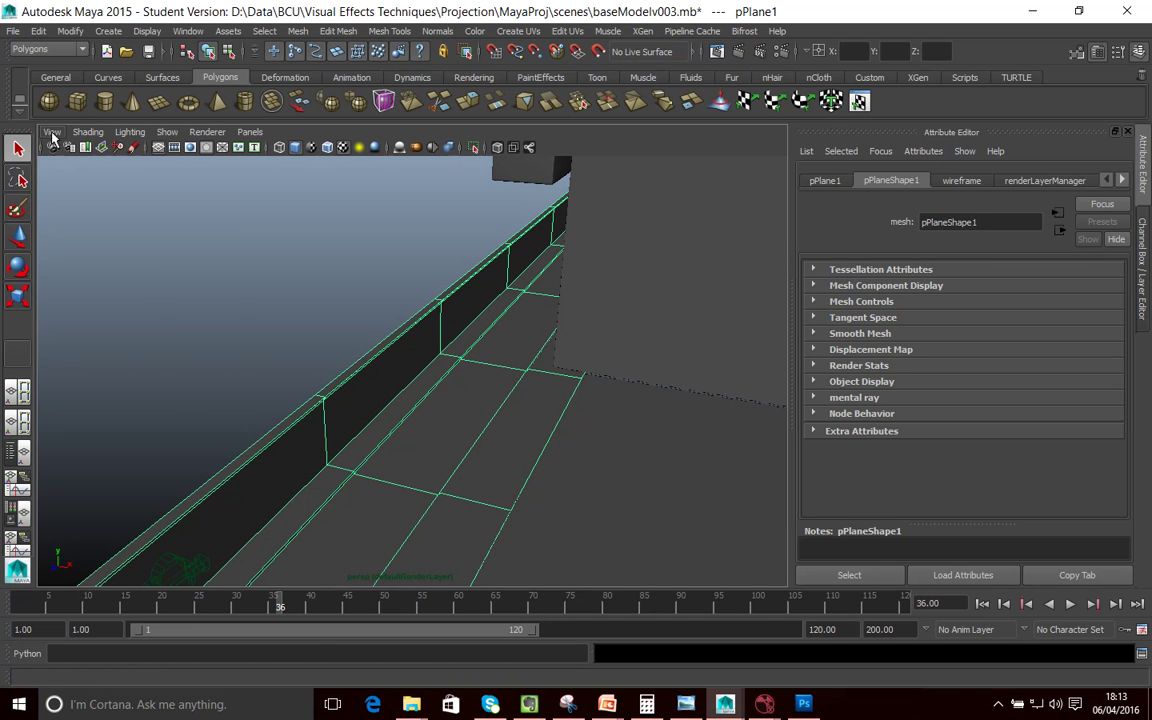
- Look through camera1 and scrub the animation to about frame 70 to check the framing along its move
left_click(52, 133)
left_click(250, 133)
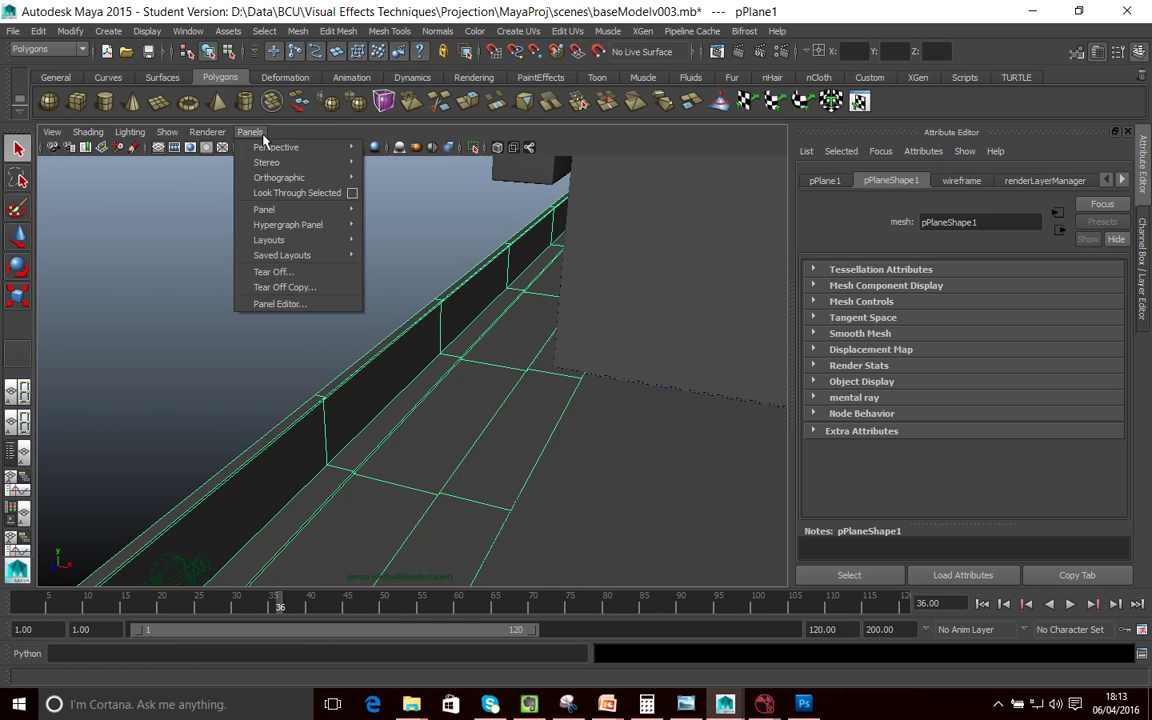
mouse_move(290, 147)
left_click(395, 147)
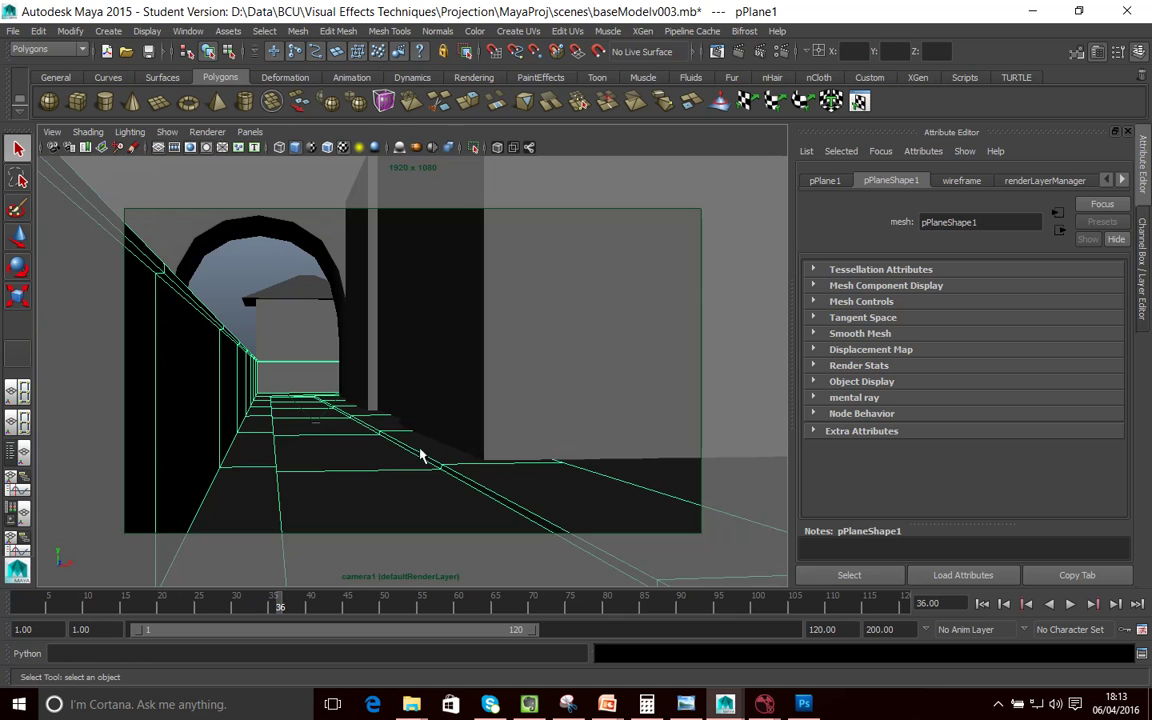
left_click_drag(270, 606, 538, 603)
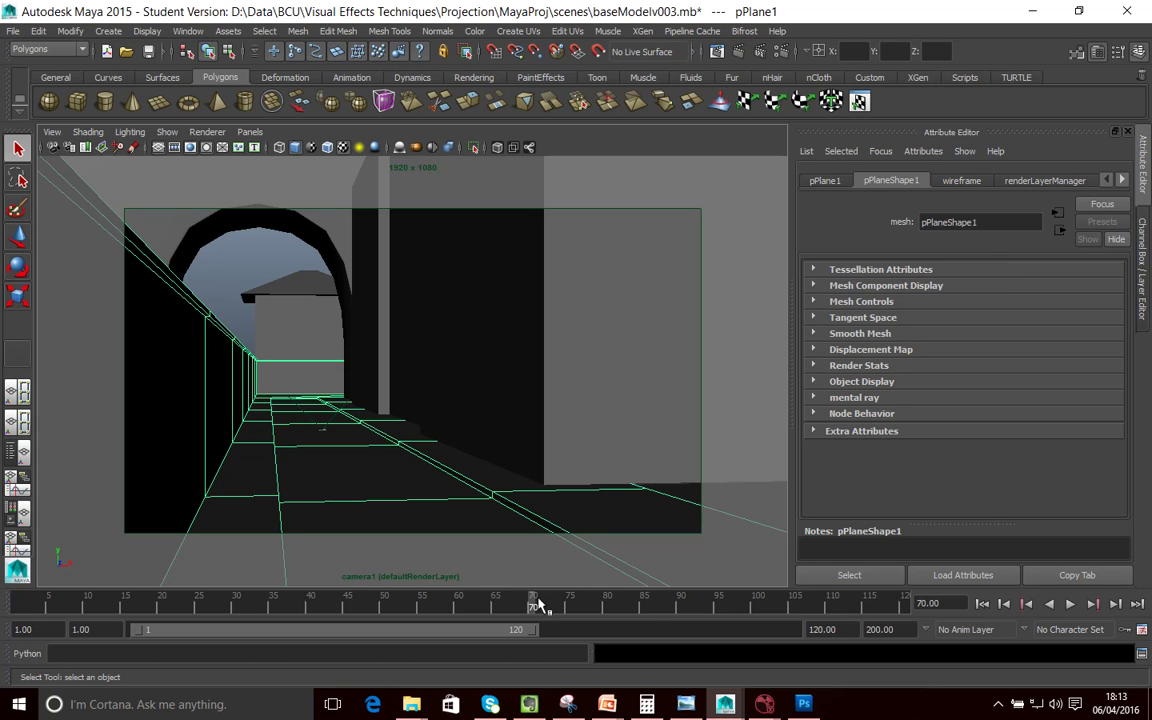
mouse_move(533, 603)
left_mouse_down()
mouse_move(309, 604)
mouse_move(553, 606)
mouse_move(549, 624)
mouse_move(528, 610)
left_mouse_up()
- Scrub back through camera1's animation, review the opening frames and return to frame 1
left_click_drag(509, 607, 8, 550)
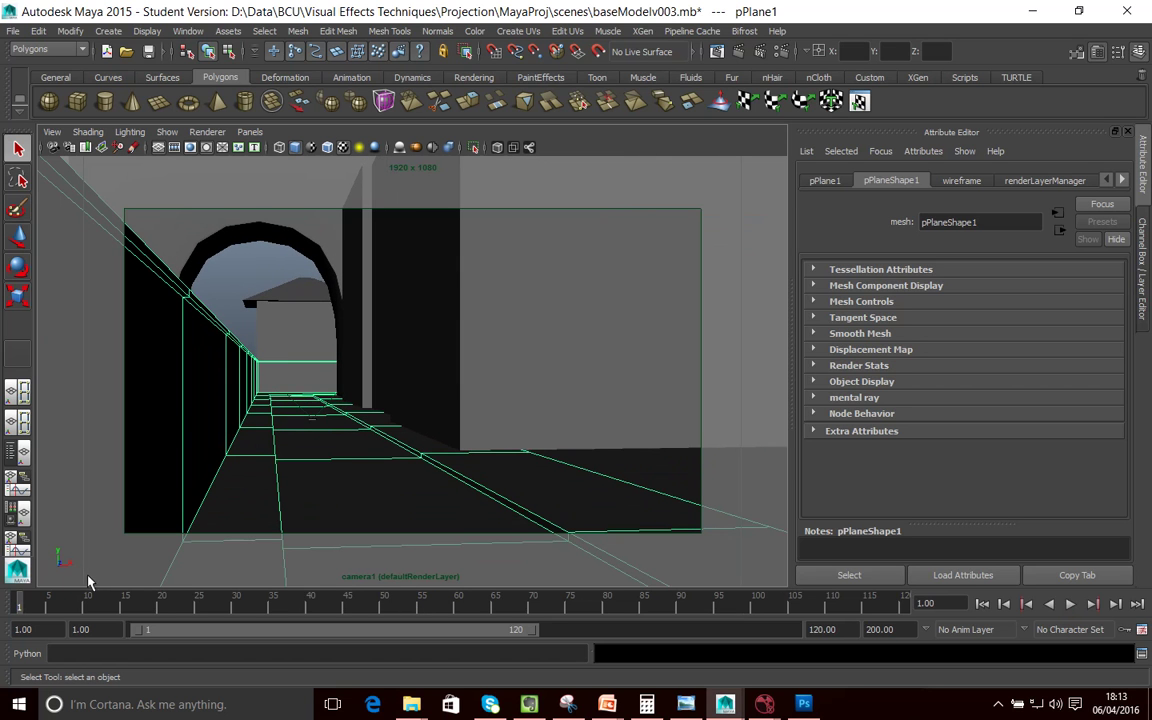
left_click(5, 608)
left_click_drag(5, 608, 31, 609)
mouse_move(24, 602)
left_mouse_down()
mouse_move(563, 597)
mouse_move(40, 610)
mouse_move(233, 622)
mouse_move(400, 620)
mouse_move(123, 609)
mouse_move(794, 617)
mouse_move(20, 606)
left_mouse_up()
mouse_move(98, 605)
left_mouse_down()
mouse_move(128, 609)
mouse_move(20, 606)
mouse_move(716, 594)
mouse_move(20, 606)
left_mouse_up()
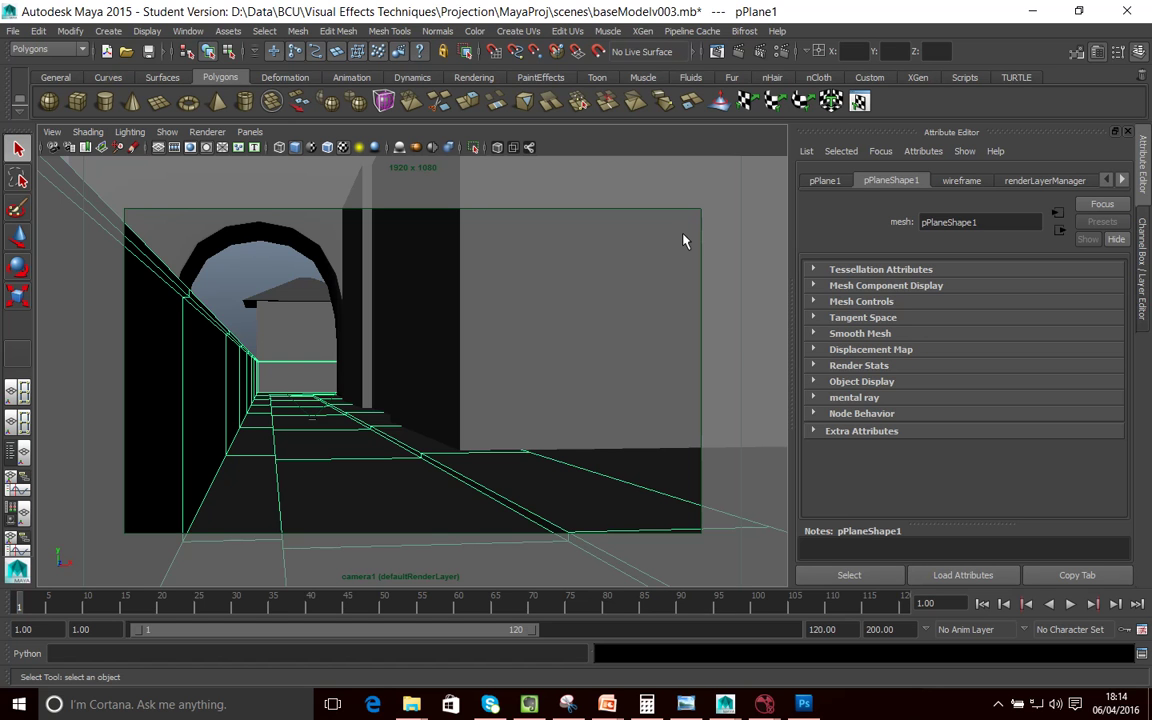
left_click(1143, 232)
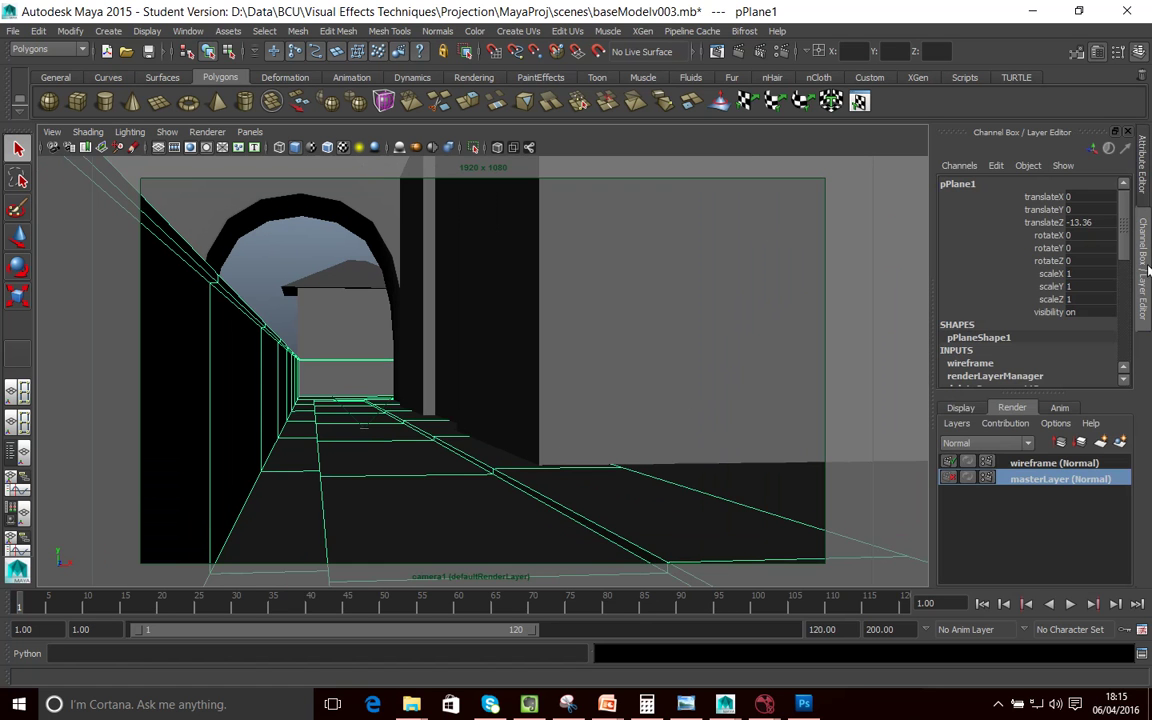
key("ctrl+a")
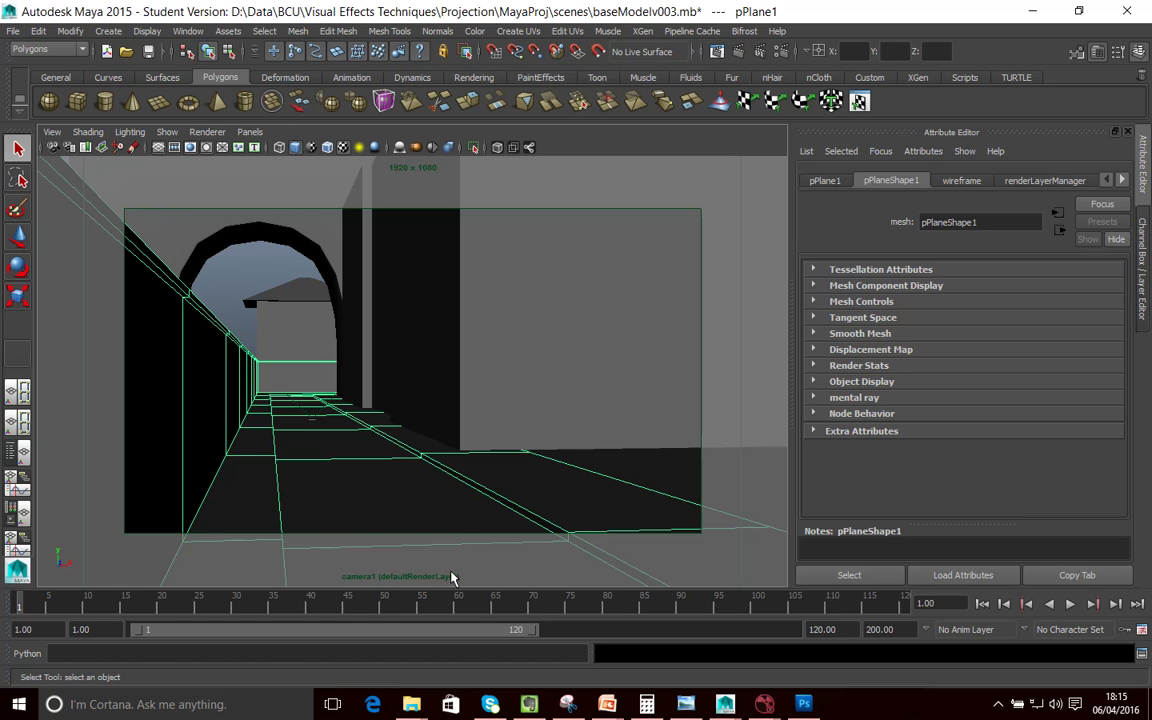
- Look through the CameraProjector camera and switch its display from the resolution gate to the film gate
left_click(51, 133)
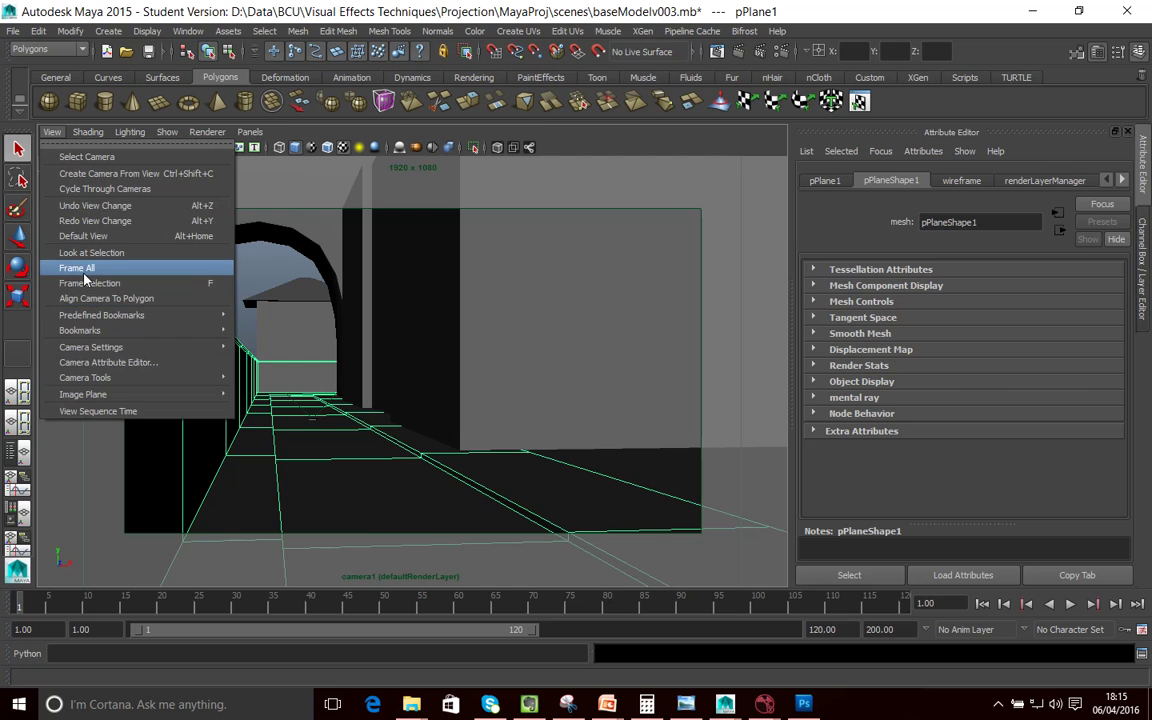
left_click(255, 132)
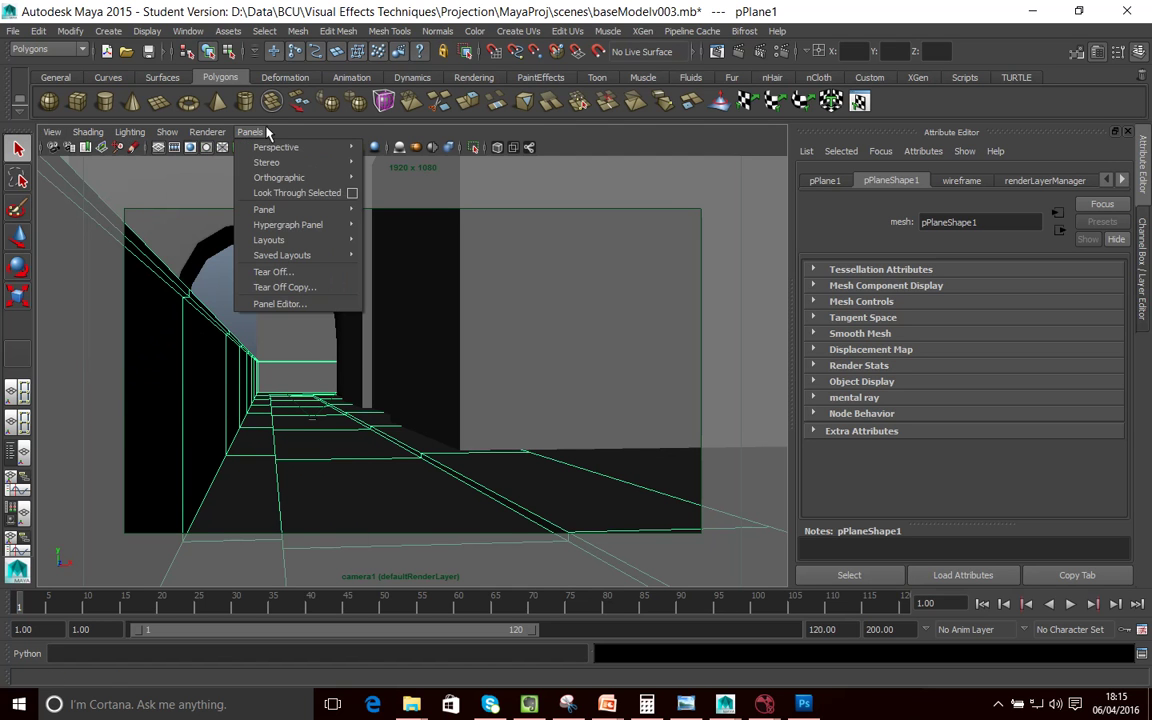
mouse_move(275, 147)
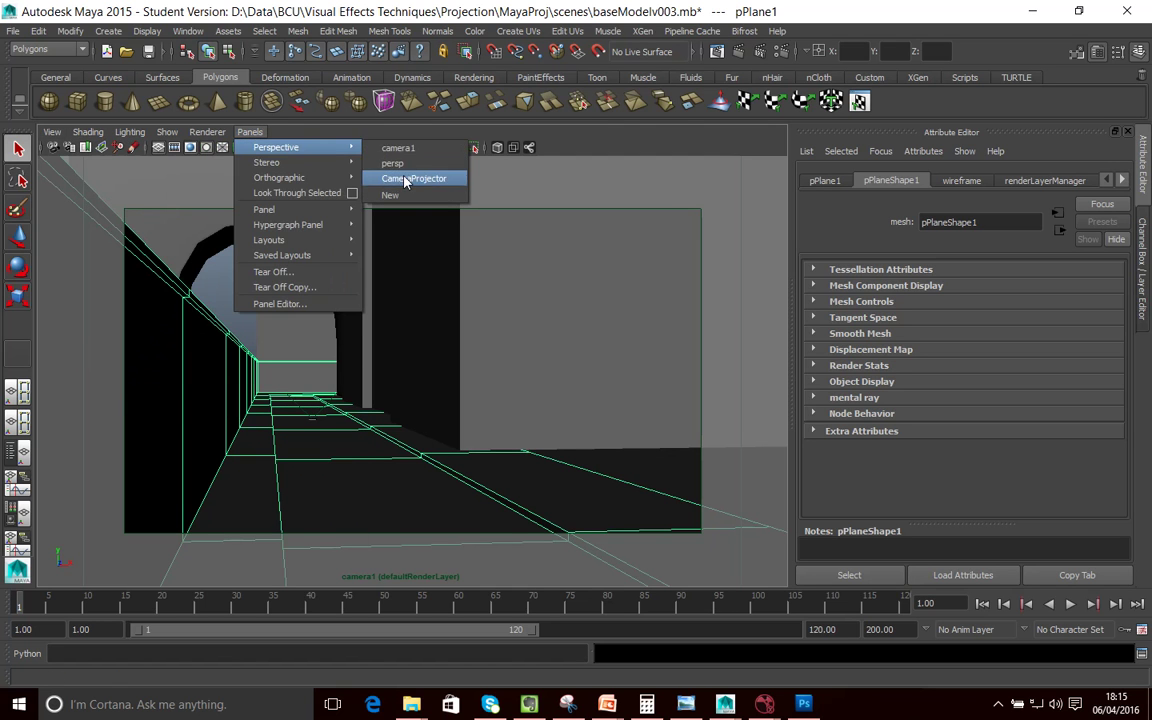
left_click(411, 177)
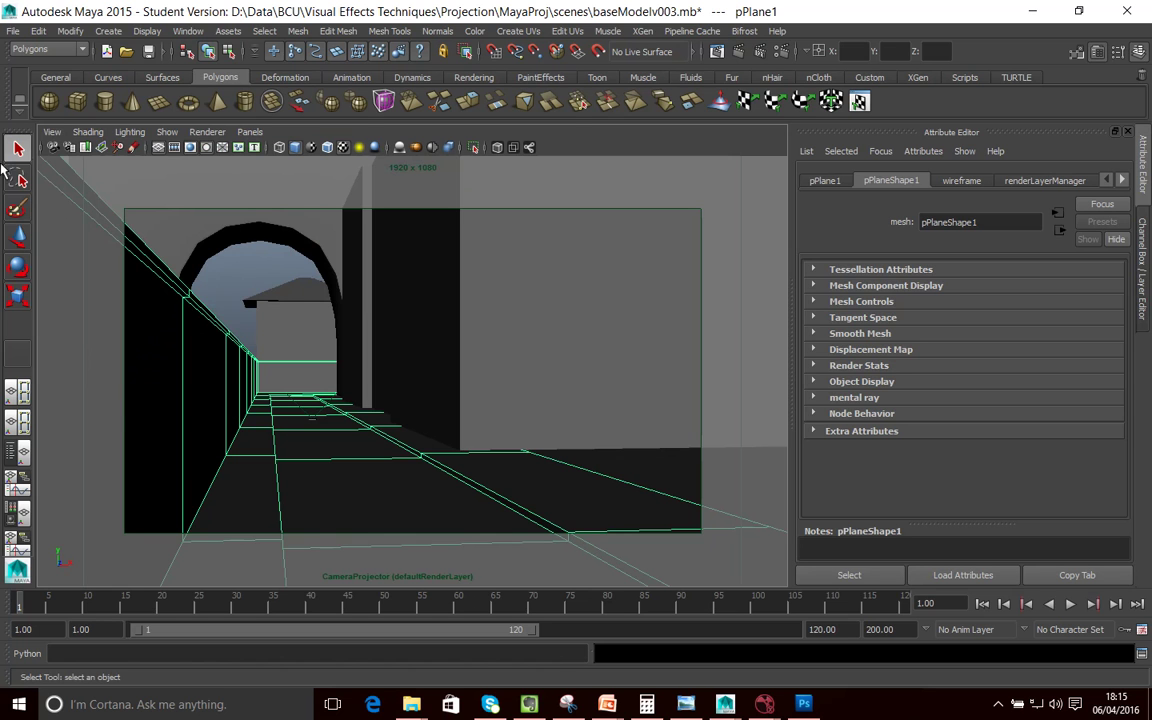
left_click(52, 135)
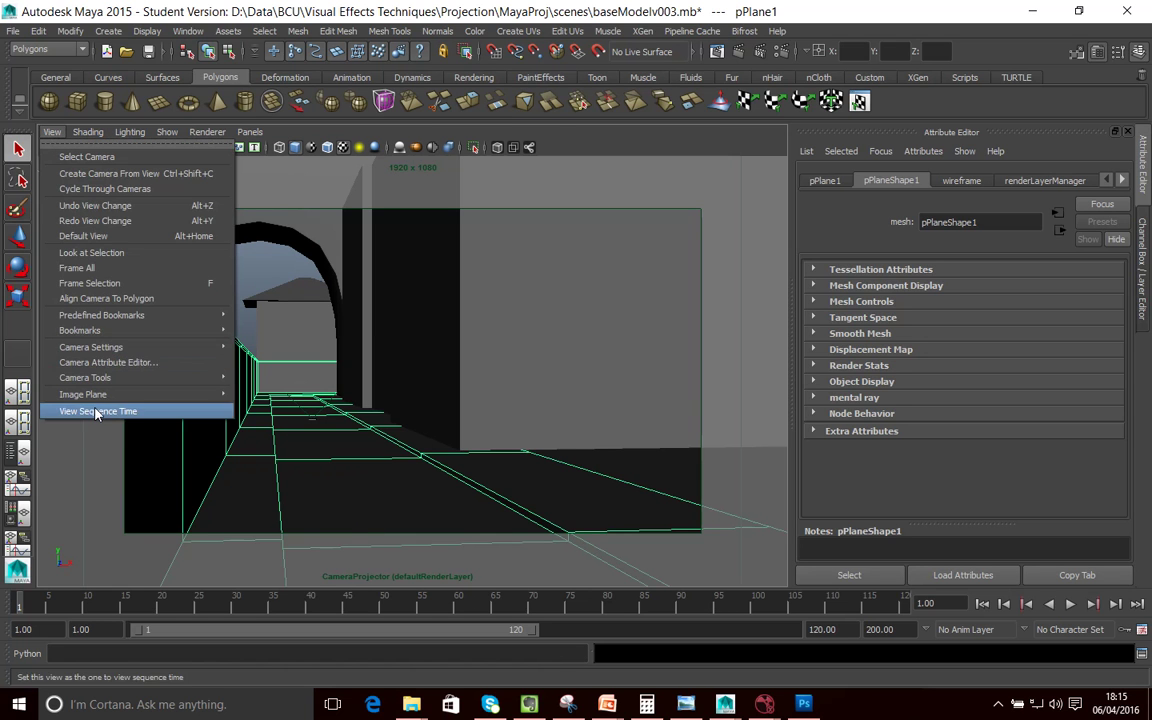
mouse_move(115, 352)
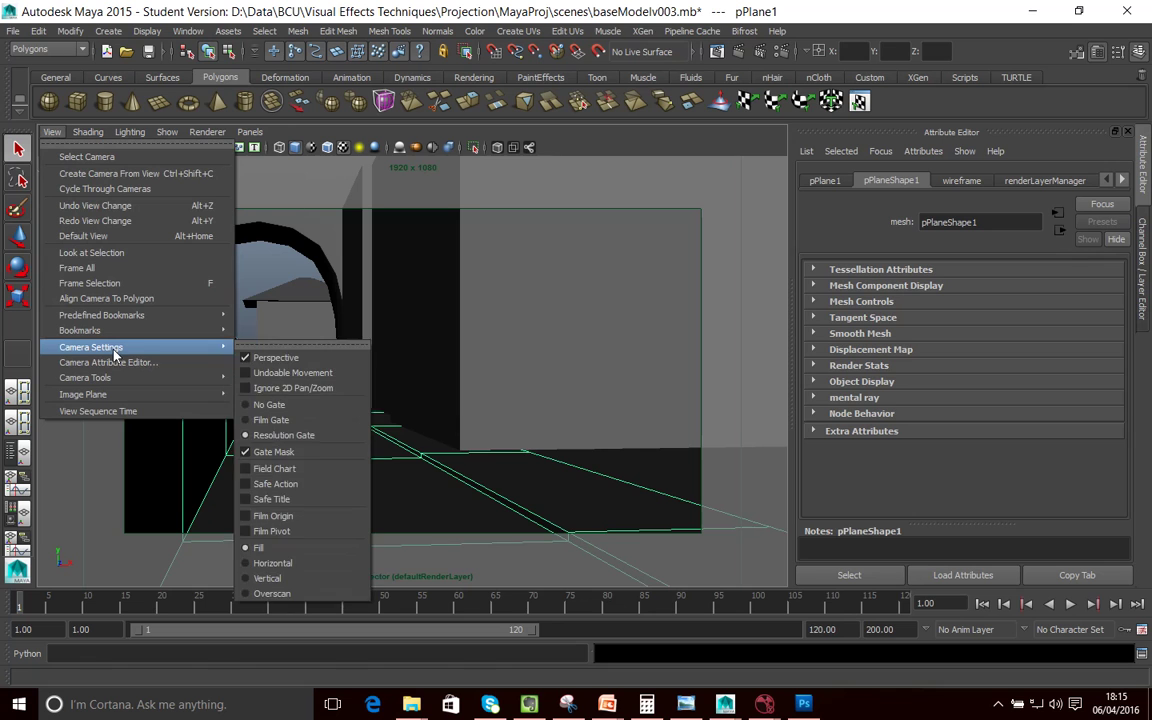
left_click(257, 421)
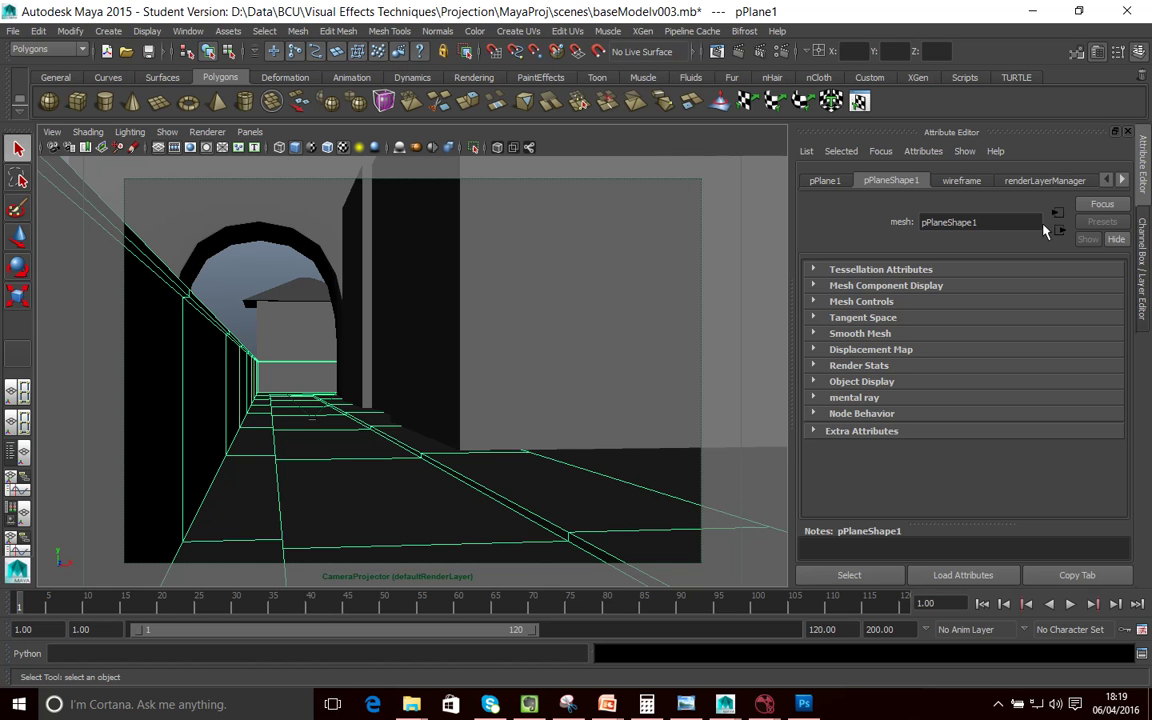
- Select the CameraProjector camera and lock all of its translate and rotate channels
left_click(1143, 233)
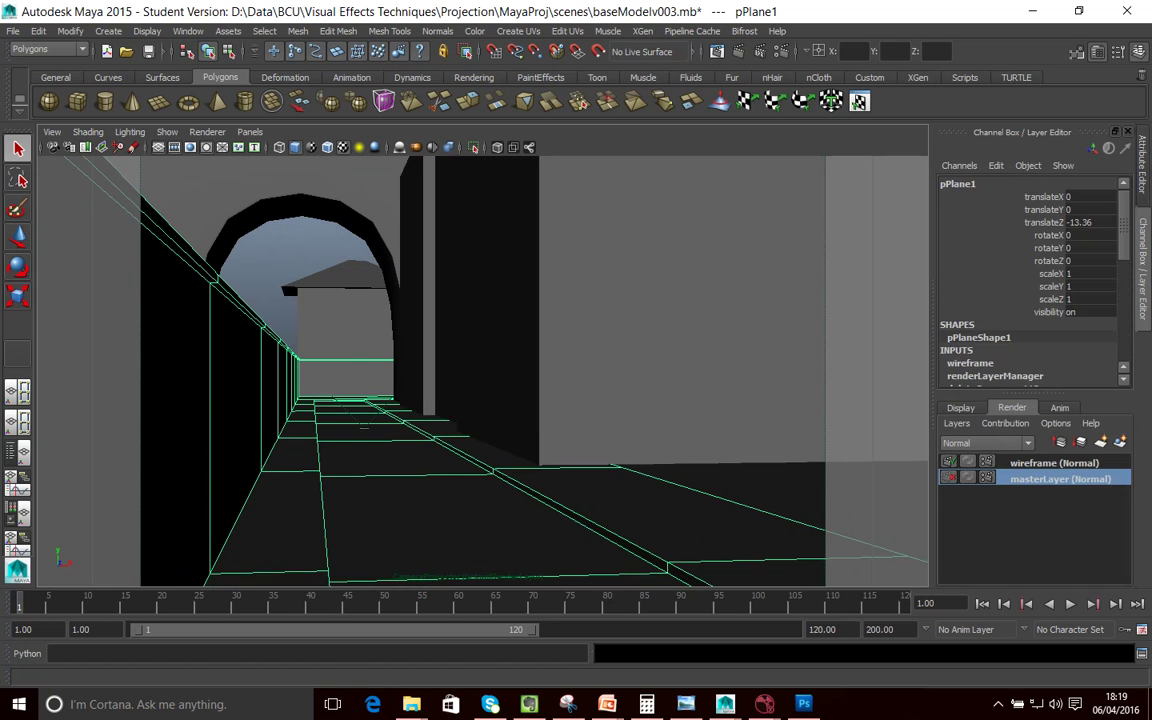
left_click(52, 131)
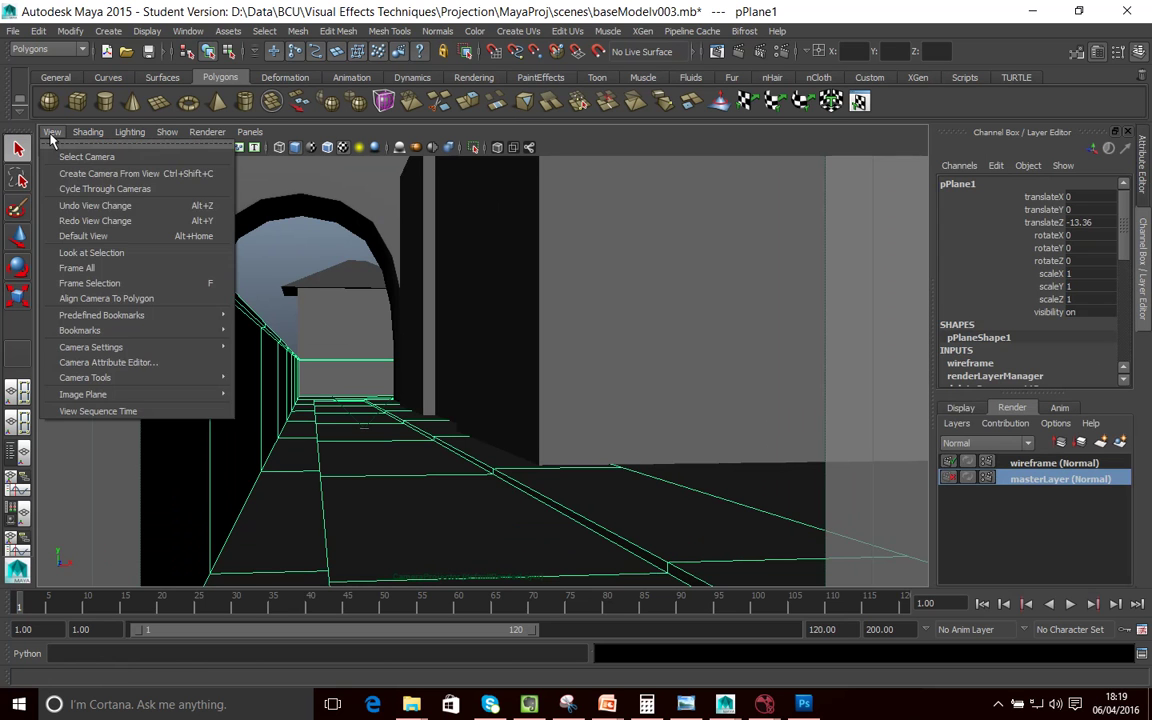
left_click(89, 158)
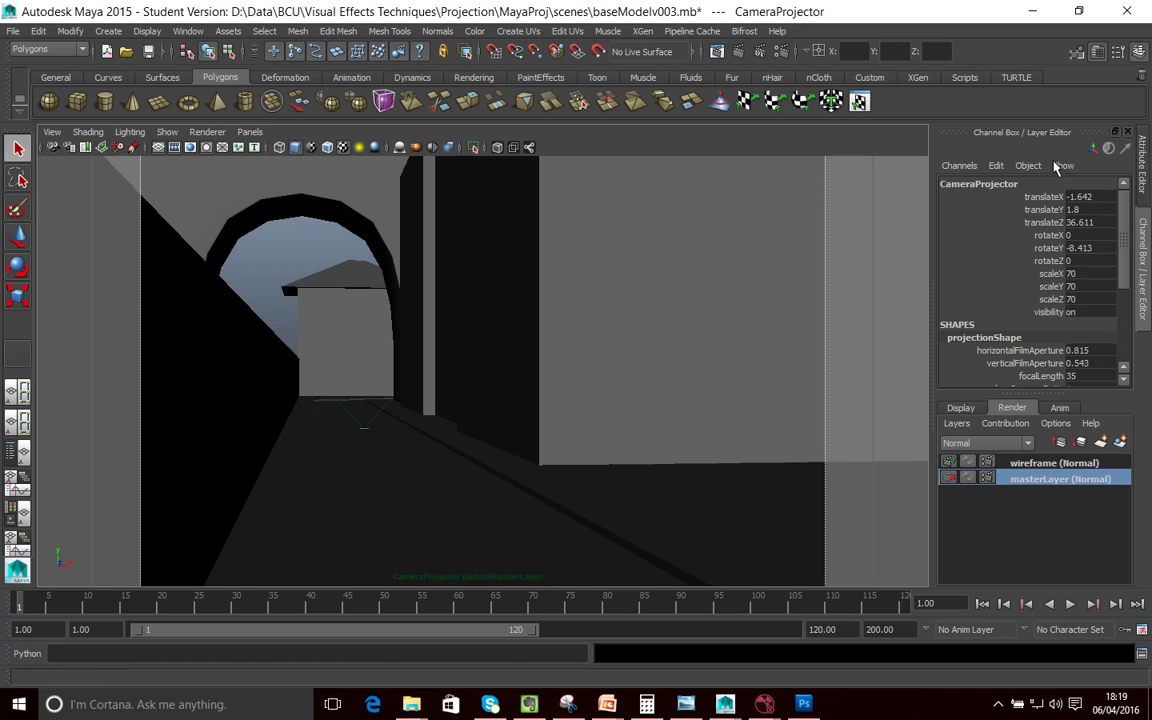
left_click(952, 196)
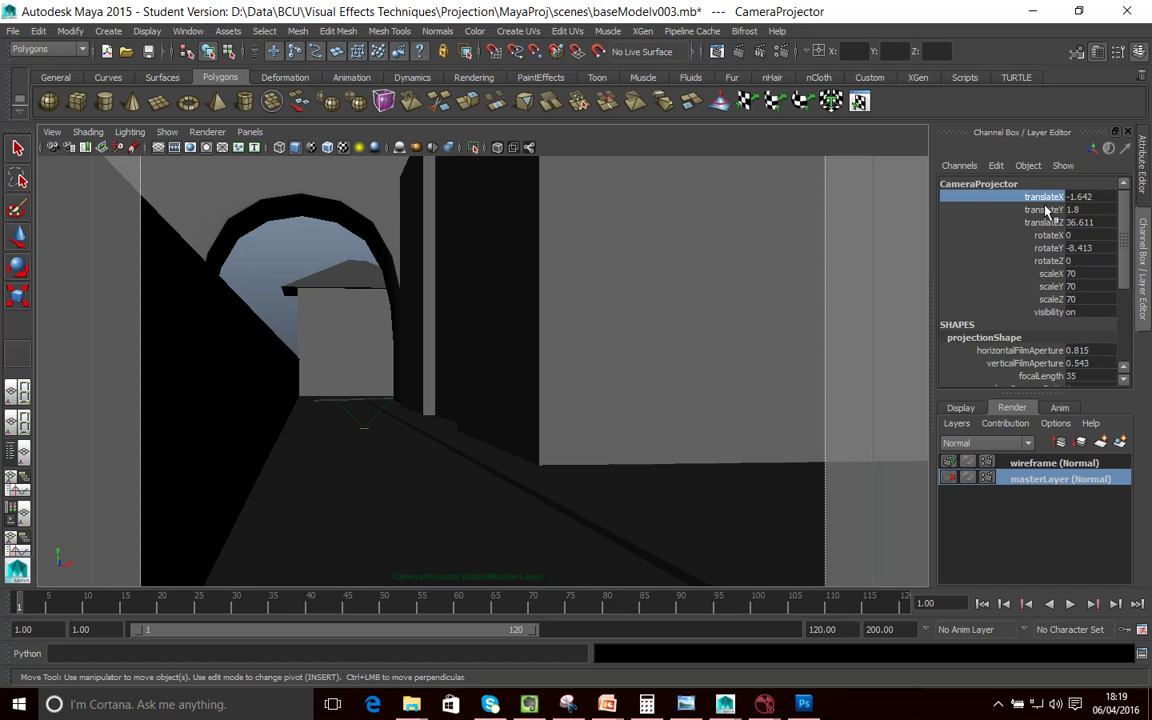
left_click(1056, 262, "shift")
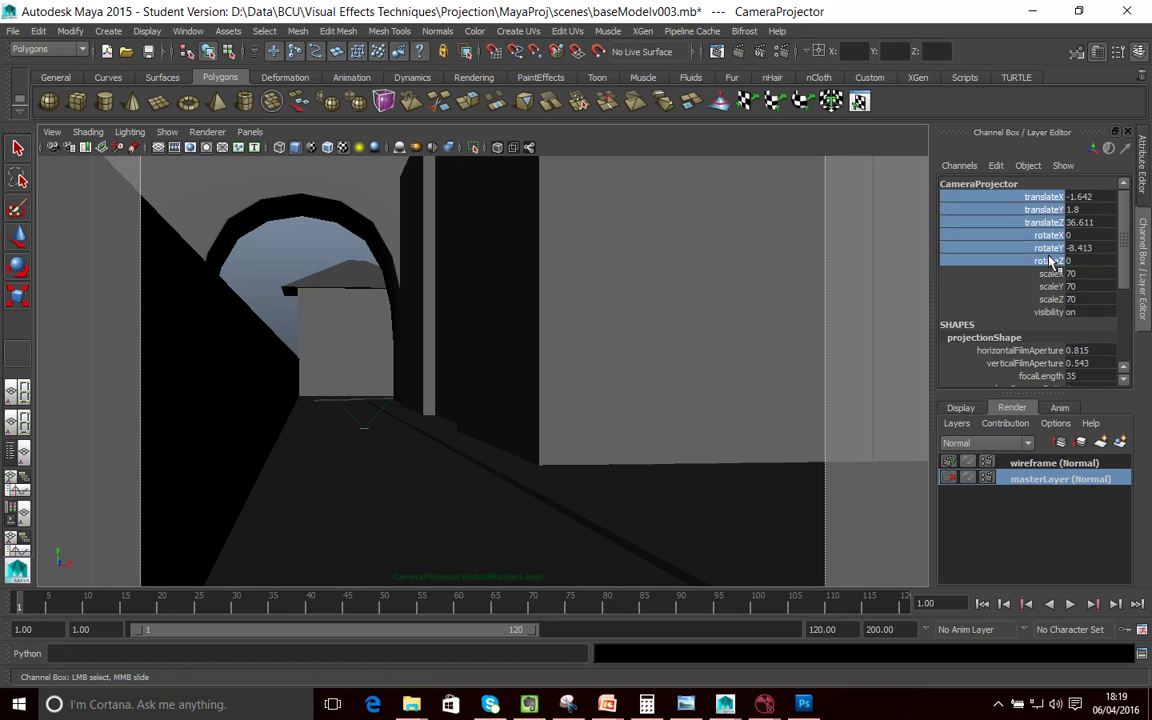
right_click(1049, 255)
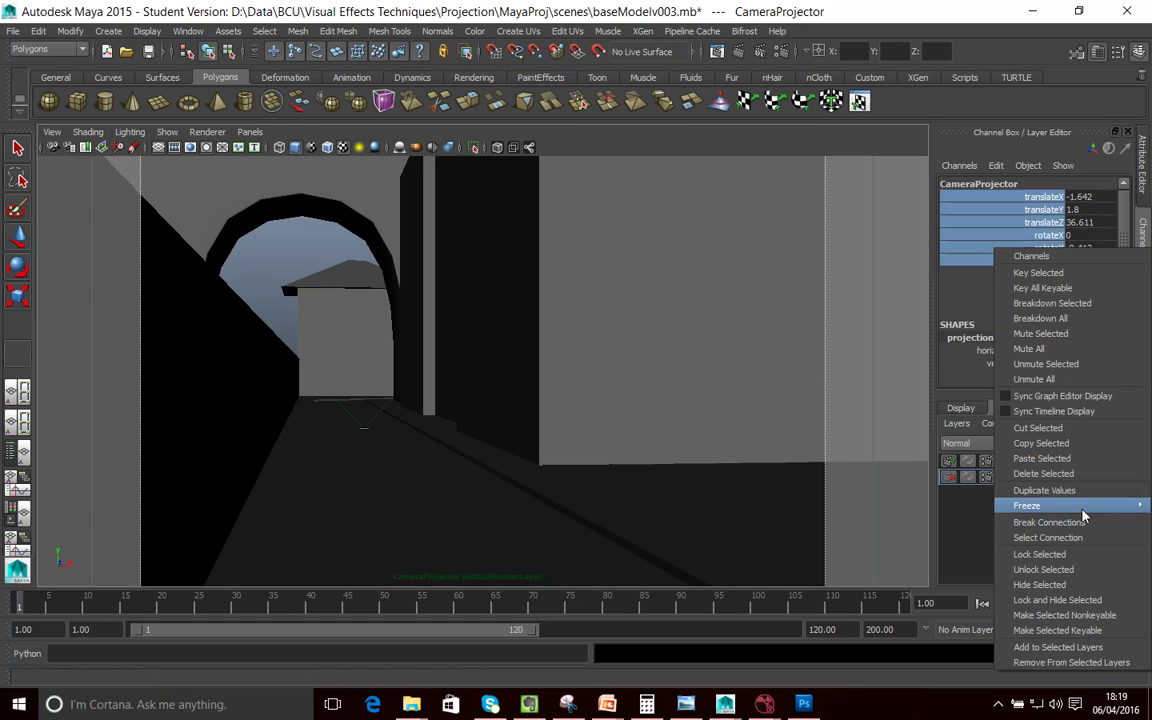
left_click(1084, 567)
left_click(1045, 299)
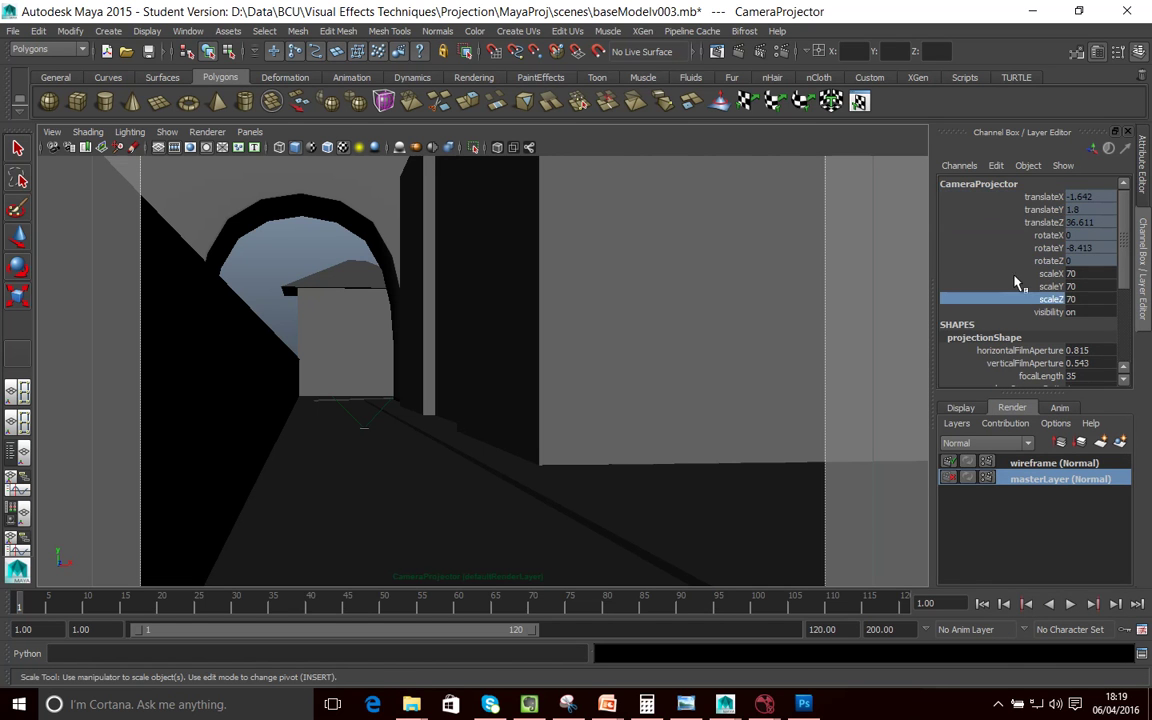